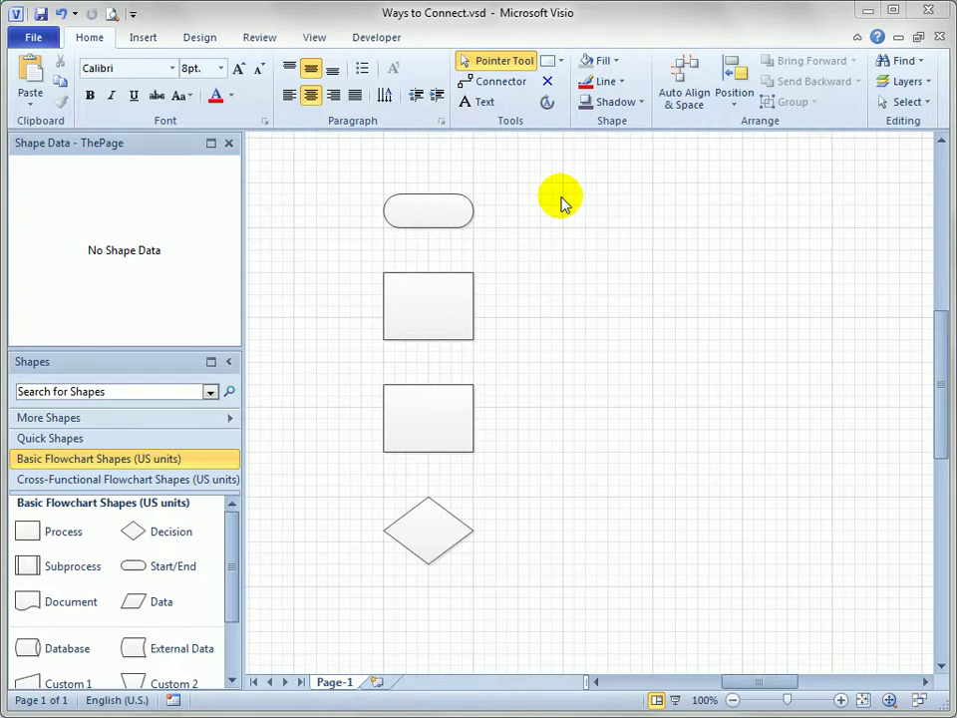
Draw connectors from Start/End to the first process box, and from that box to the second box's bottom.
left_click(510, 83)
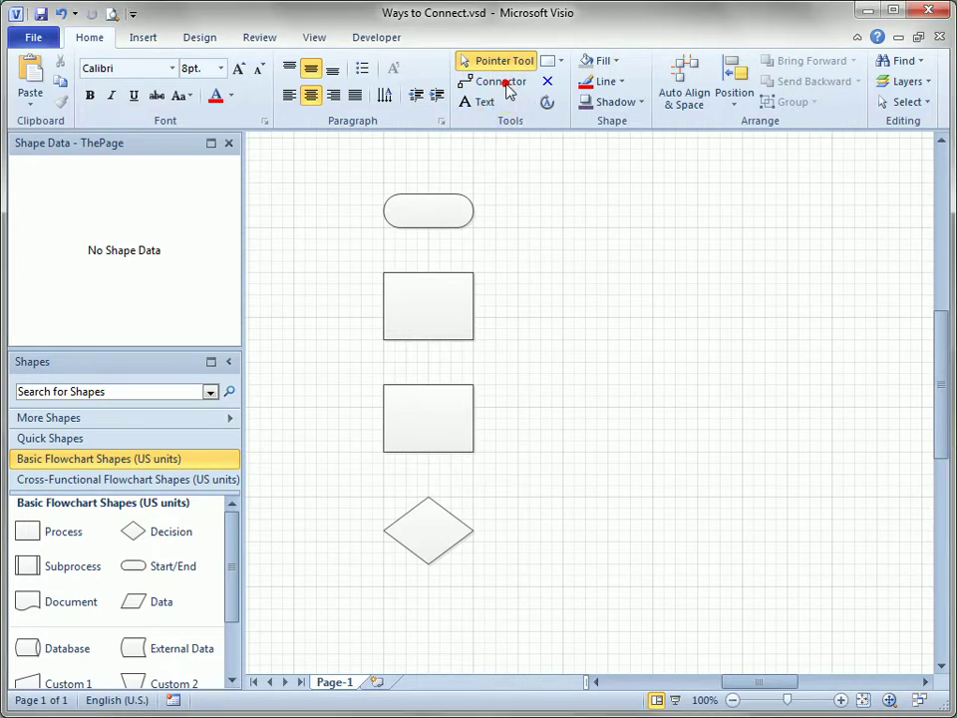
left_click(511, 84)
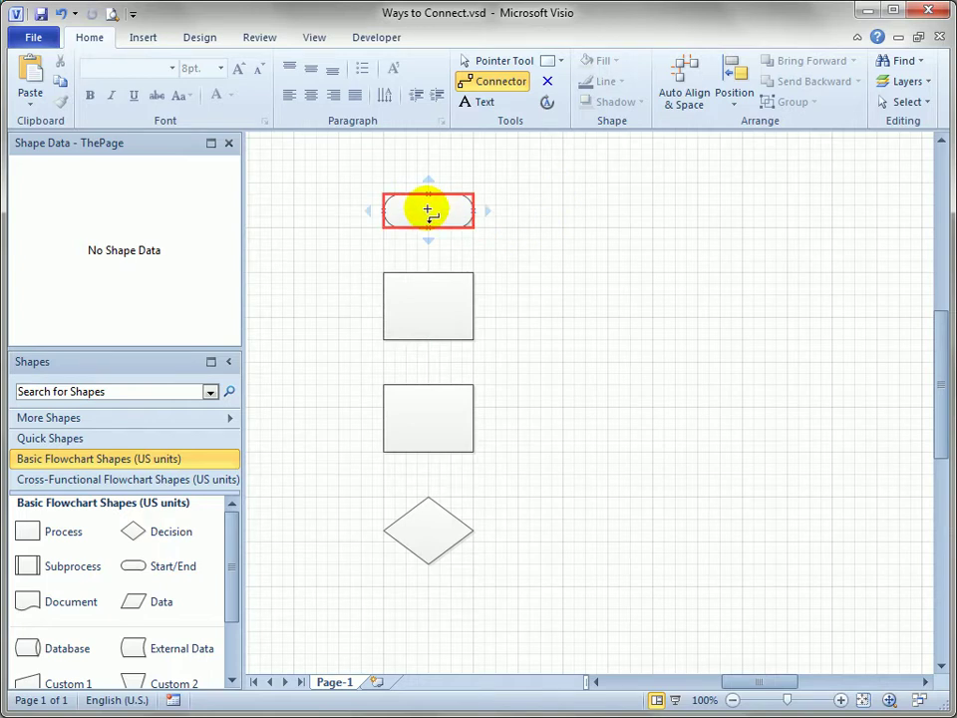
left_click_drag(428, 210, 429, 309)
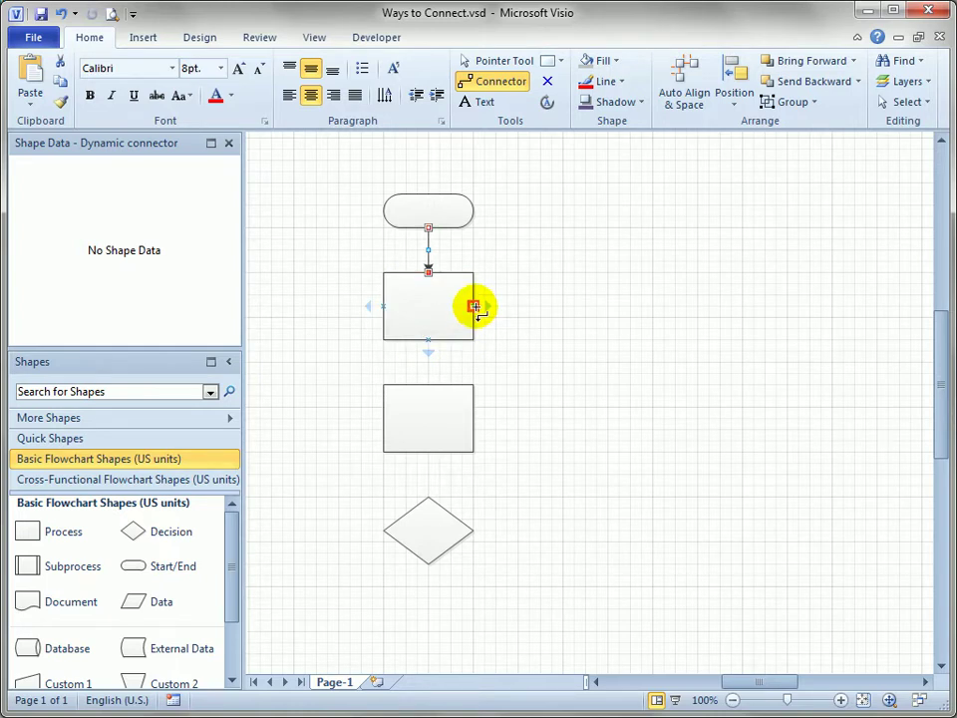
left_click_drag(473, 307, 428, 453)
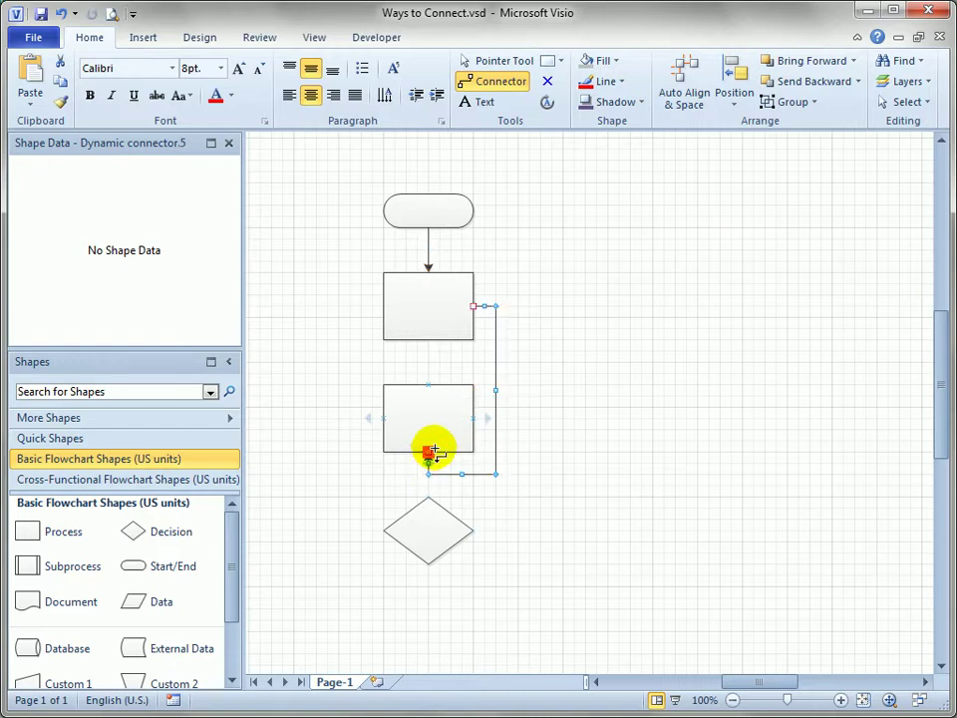
left_click(489, 62)
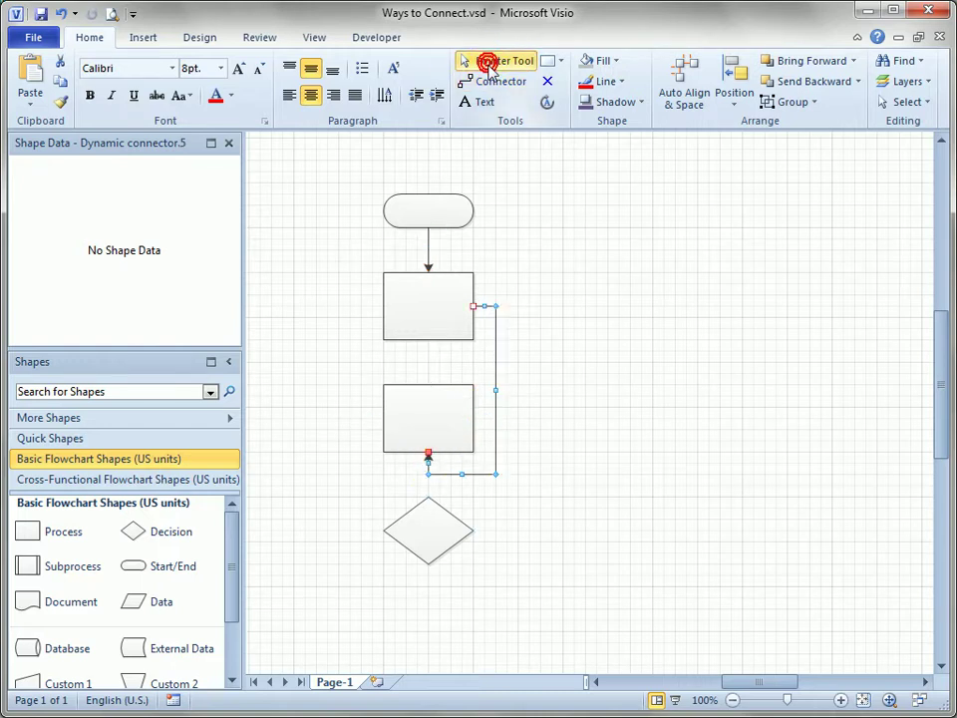
left_click_drag(524, 245, 620, 238)
left_click(525, 239)
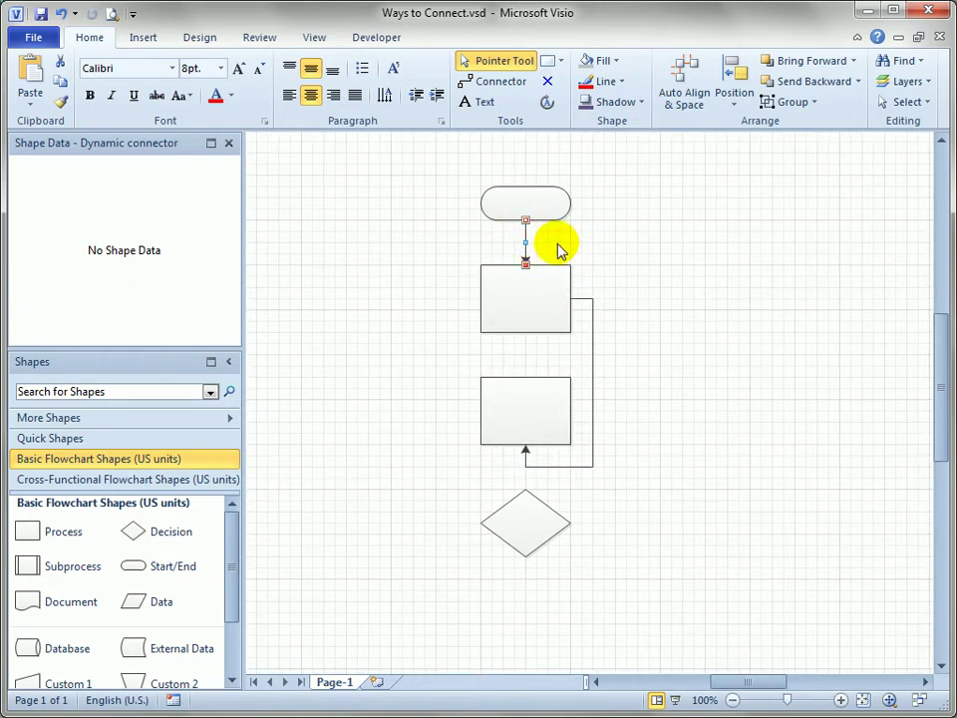
left_click(557, 243)
left_click_drag(549, 208, 744, 301)
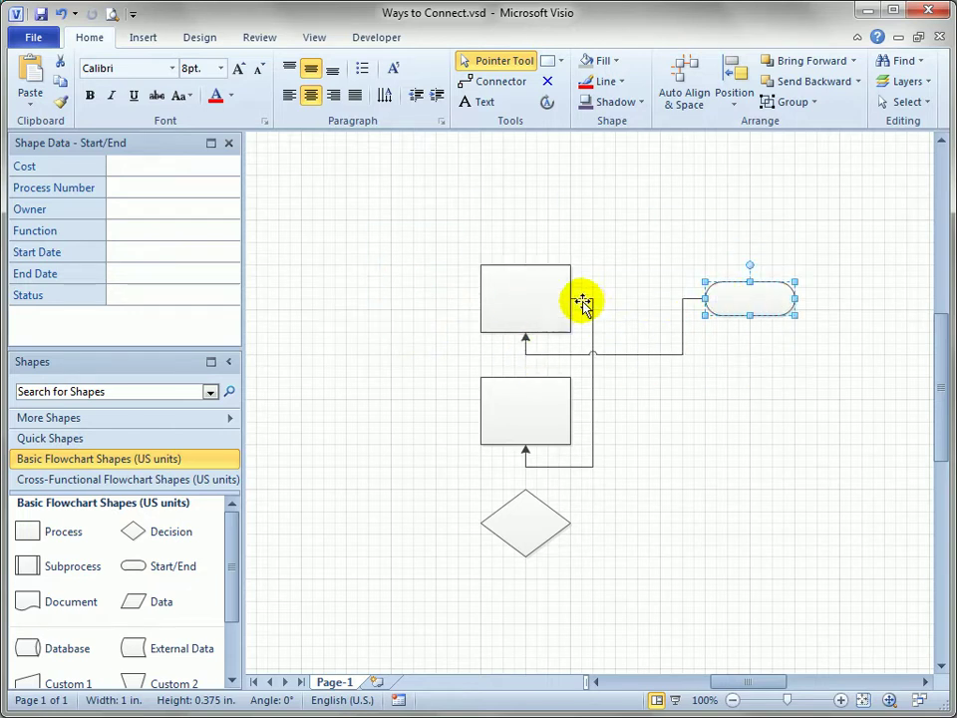
left_click_drag(759, 299, 415, 371)
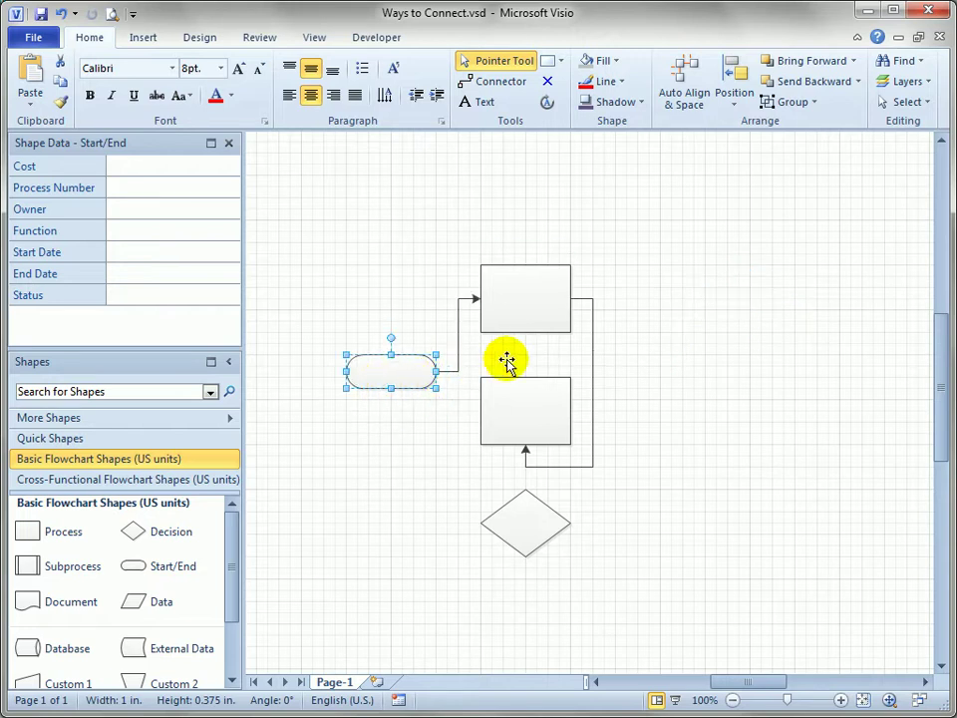
left_click_drag(515, 298, 371, 242)
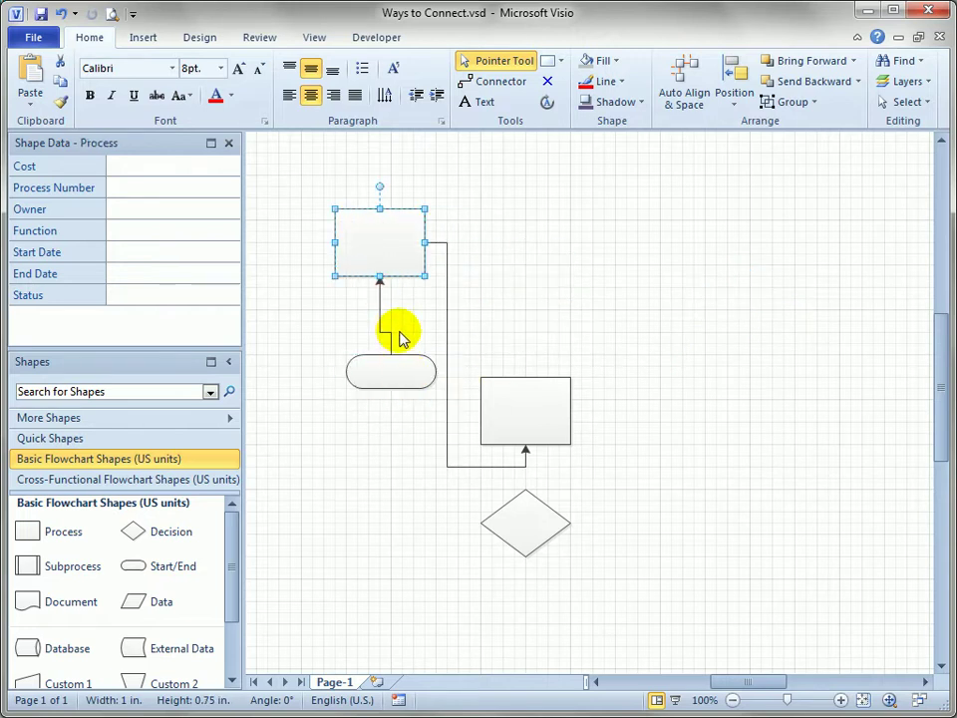
key("ctrl+z")
key("ctrl+z")
key("ctrl+z")
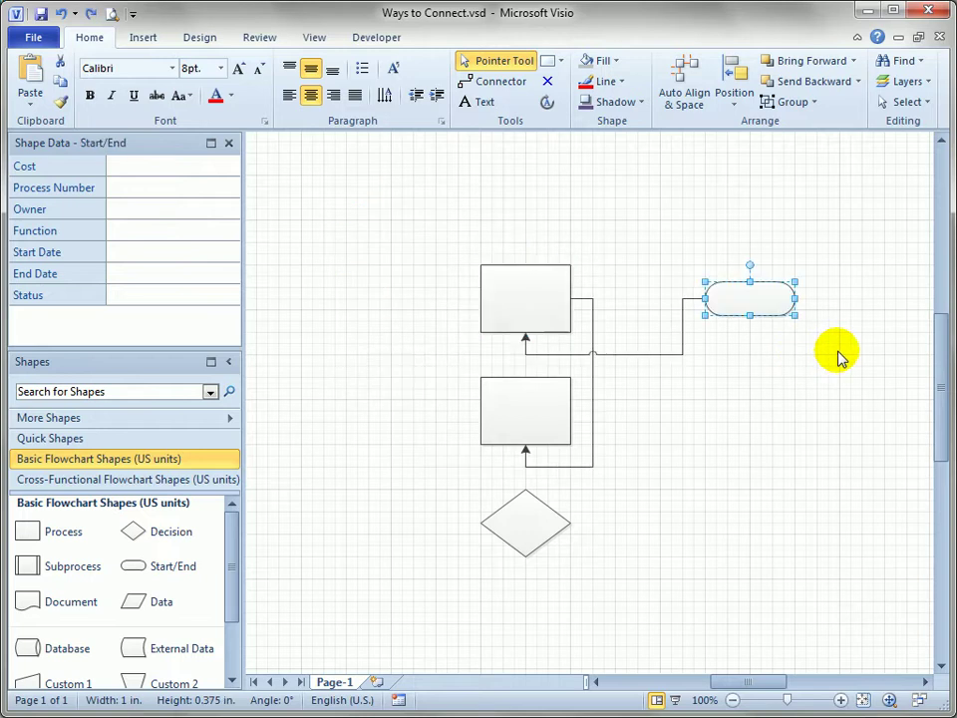
key("ctrl+y")
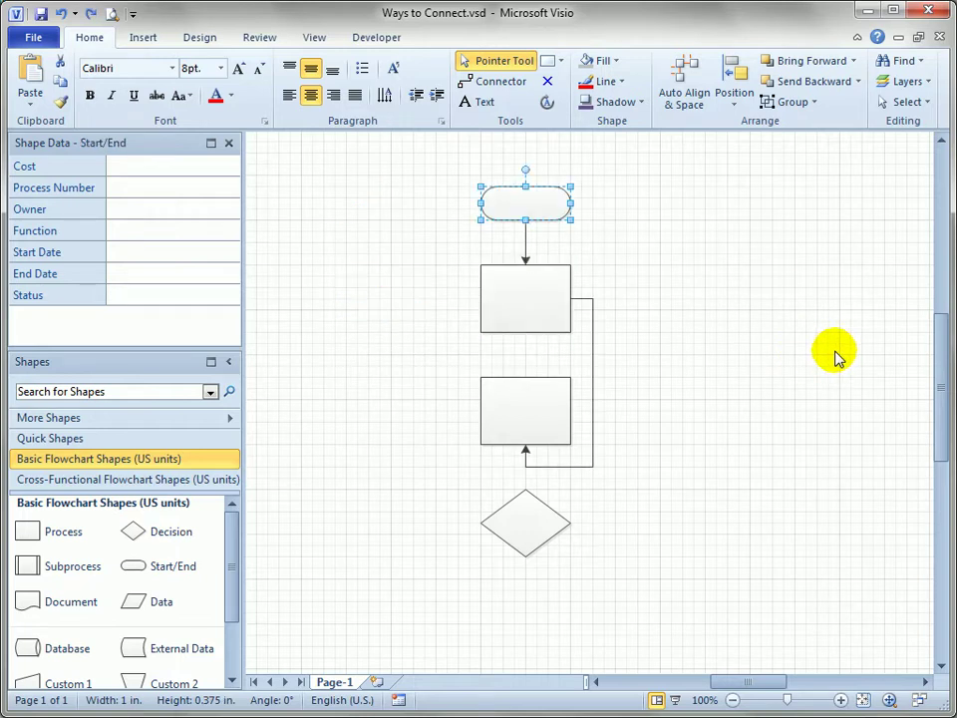
Delete the connector below the Start/End shape.
left_click(521, 244)
left_click(523, 244)
key("Delete")
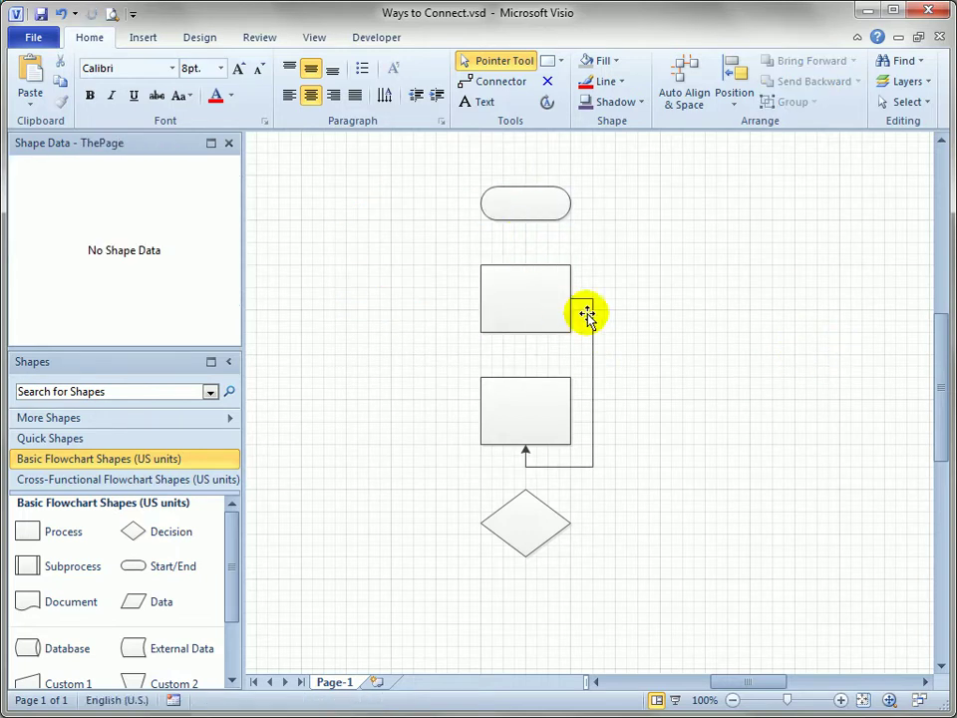
Test-move both process boxes, undo the moves, then delete the looping connector.
left_click(592, 304)
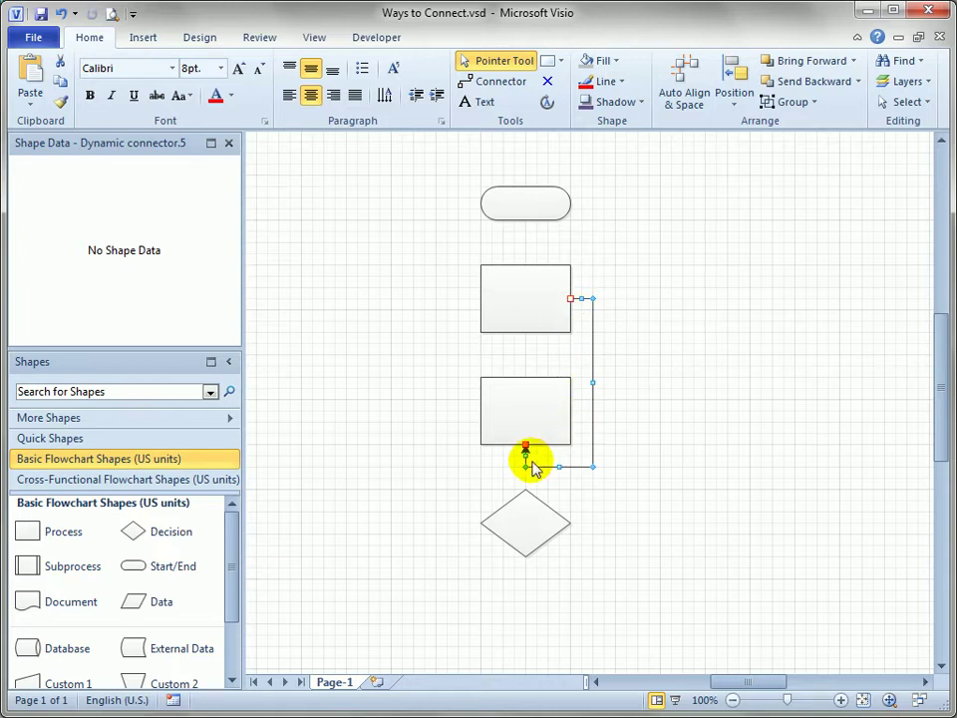
left_click_drag(511, 301, 326, 388)
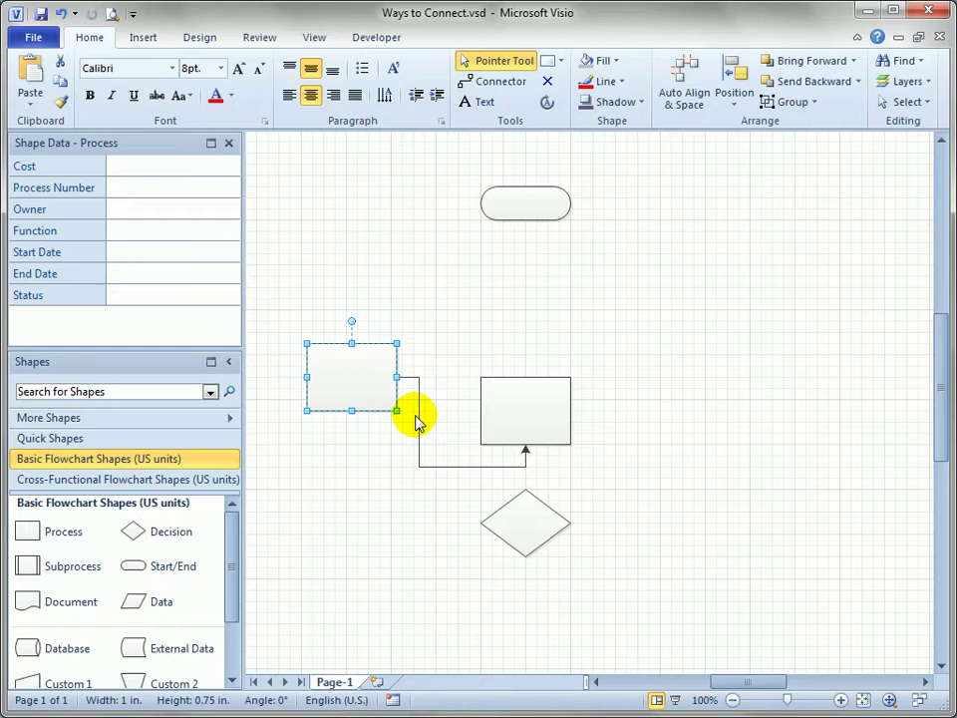
left_click_drag(539, 412, 426, 234)
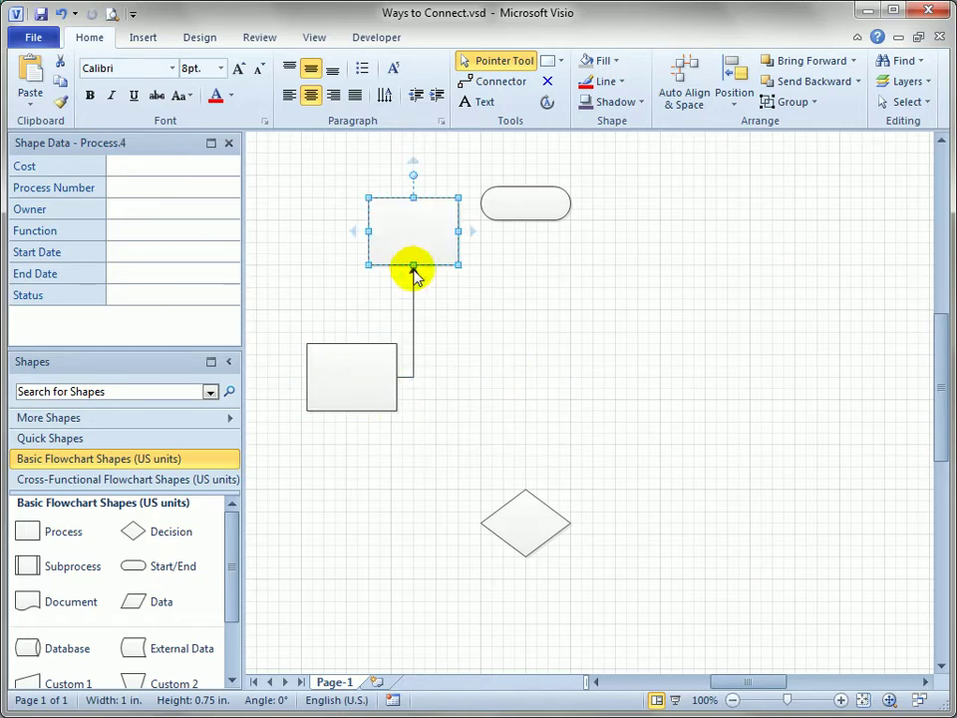
key("ctrl+z")
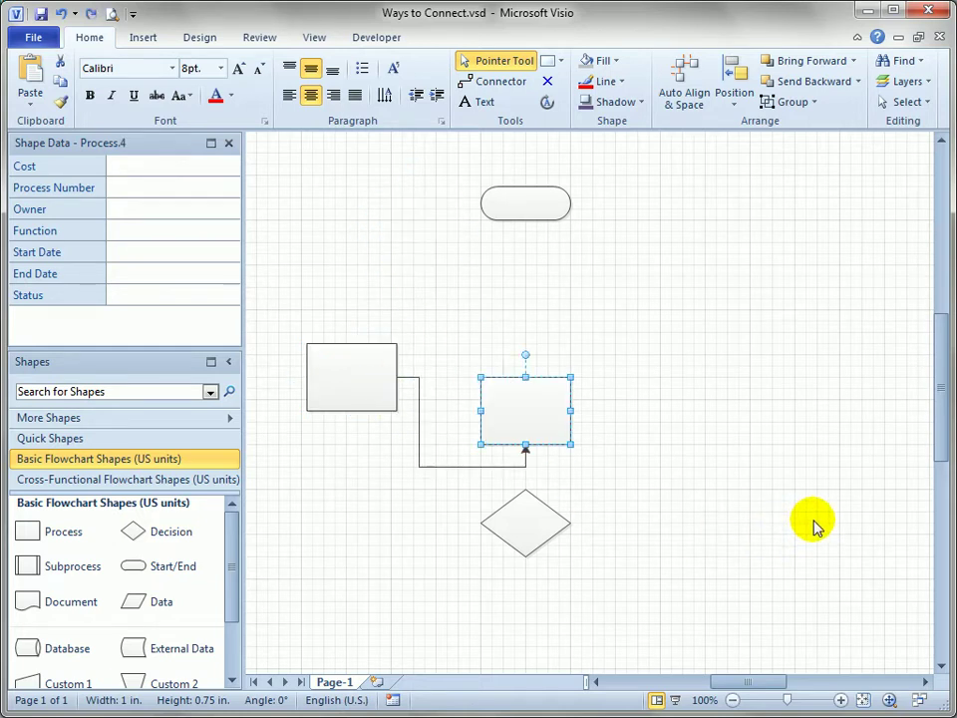
key("ctrl+z")
key("ctrl+z")
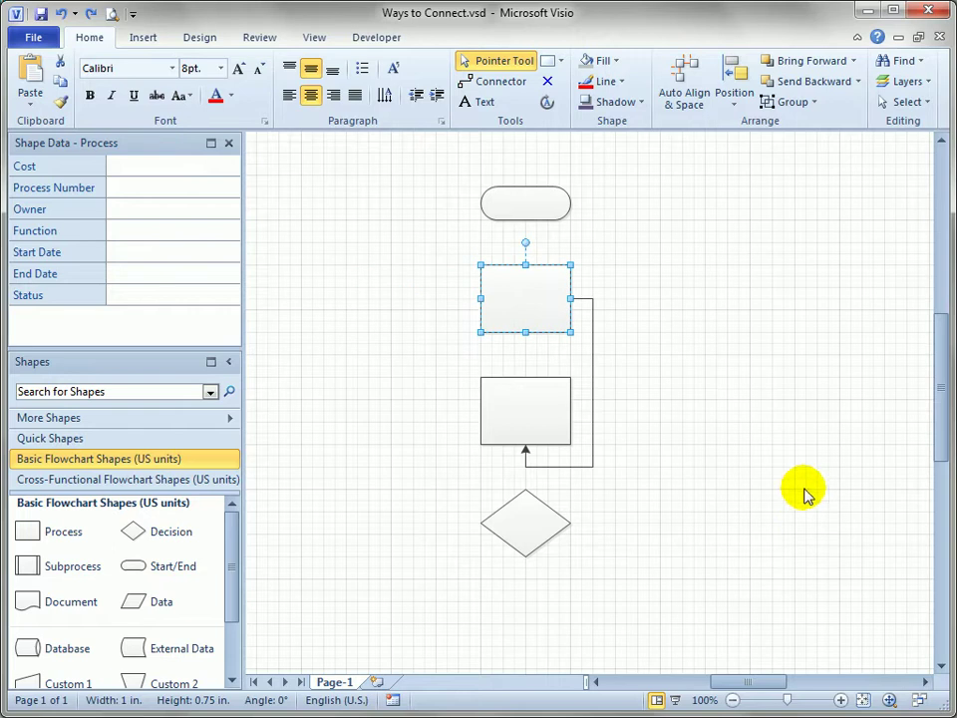
left_click(592, 342)
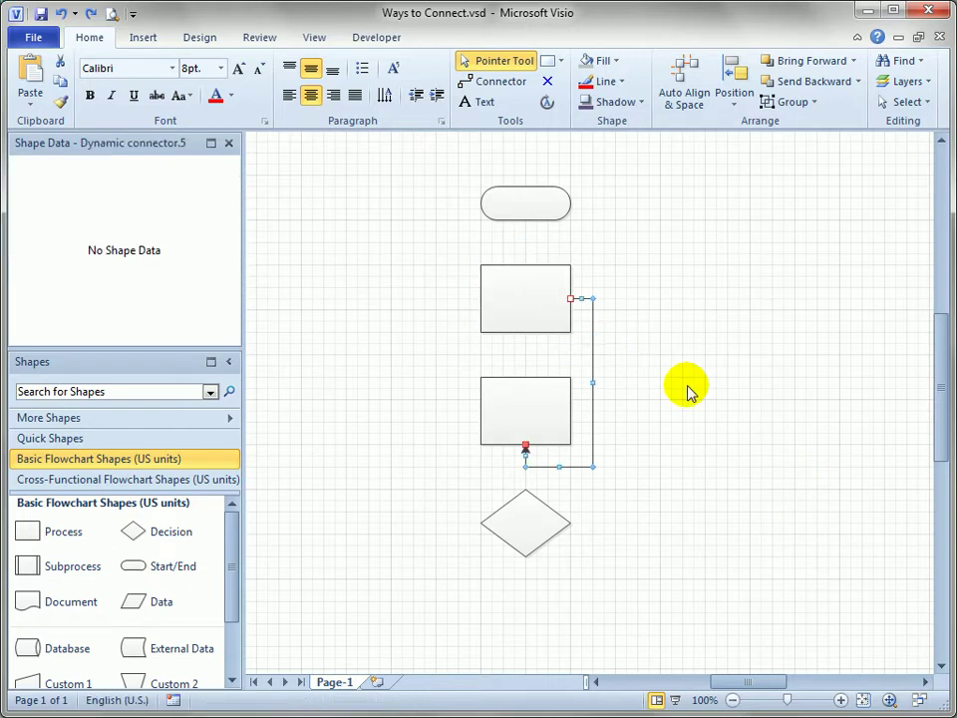
key("Delete")
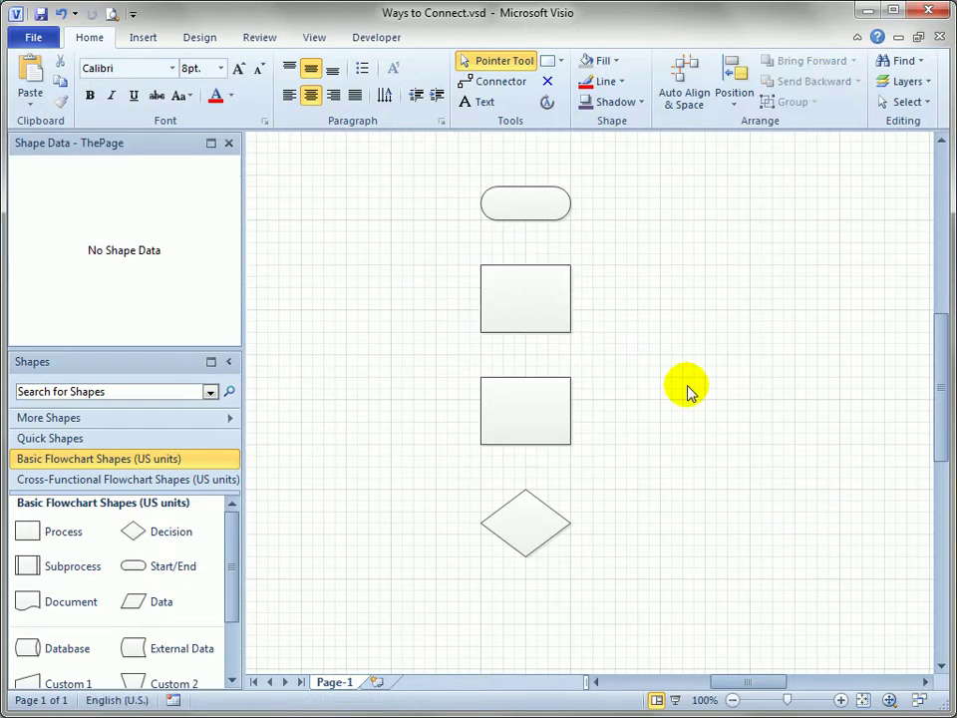
Draw a loose connector on blank canvas and glue its top end to the Start/End shape.
left_click(483, 82)
left_click_drag(746, 220, 750, 365)
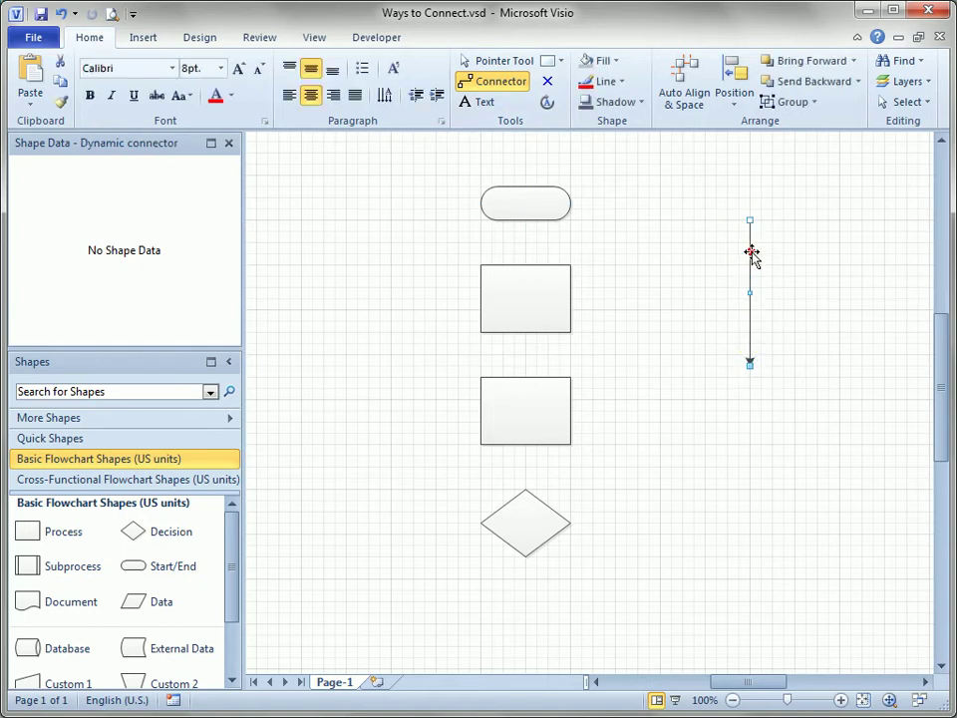
mouse_move(750, 250)
left_mouse_down()
mouse_move(673, 348)
mouse_move(594, 331)
mouse_move(526, 364)
mouse_move(534, 338)
left_mouse_up()
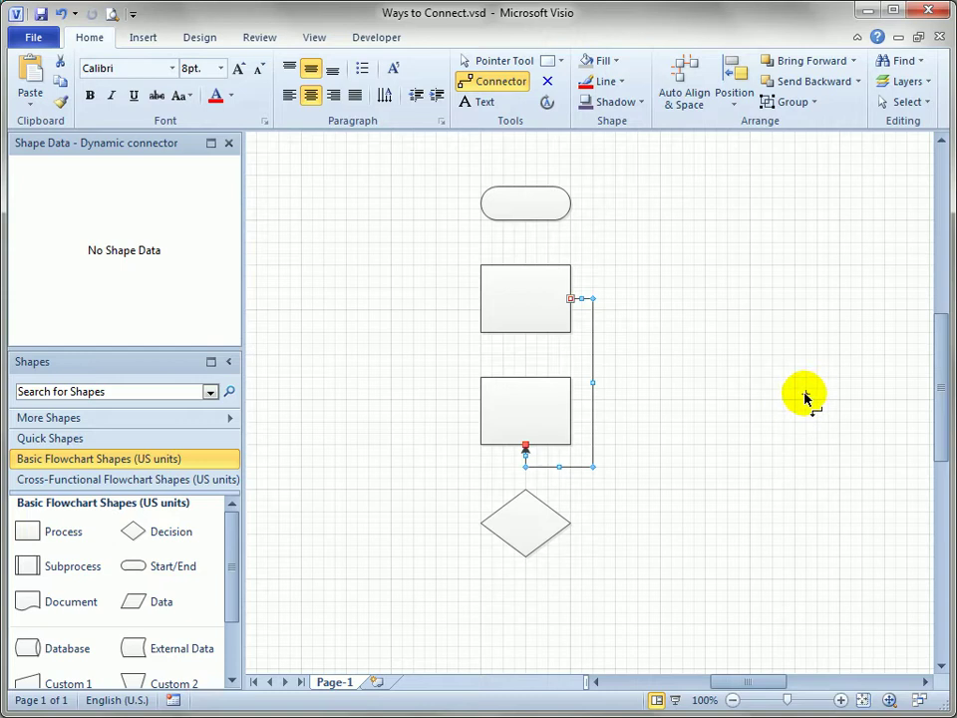
key("ctrl+z")
left_click_drag(749, 256, 537, 239)
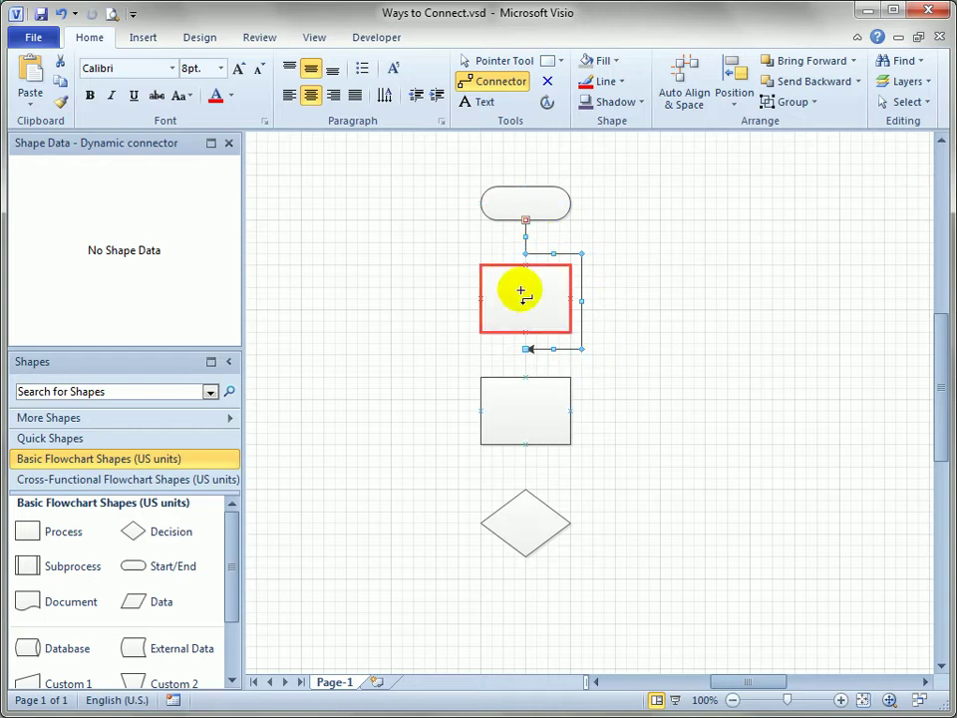
Reposition the first process box so the start connector glues into its top as a straight arrow.
key("ctrl+1")
left_click(700, 311)
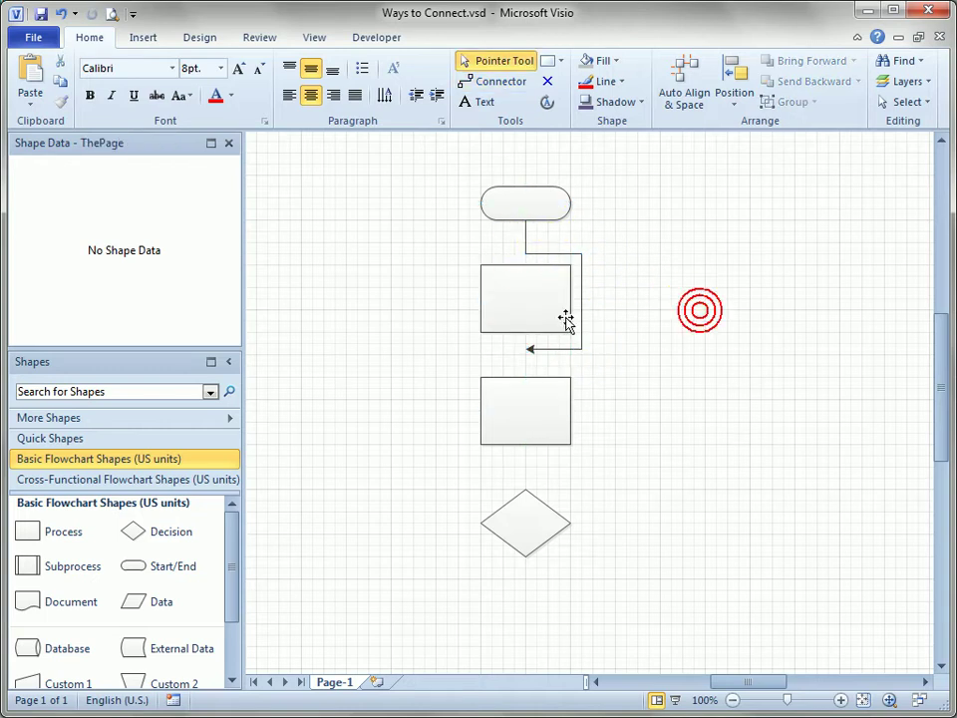
left_click(526, 301)
left_click_drag(529, 288, 489, 342)
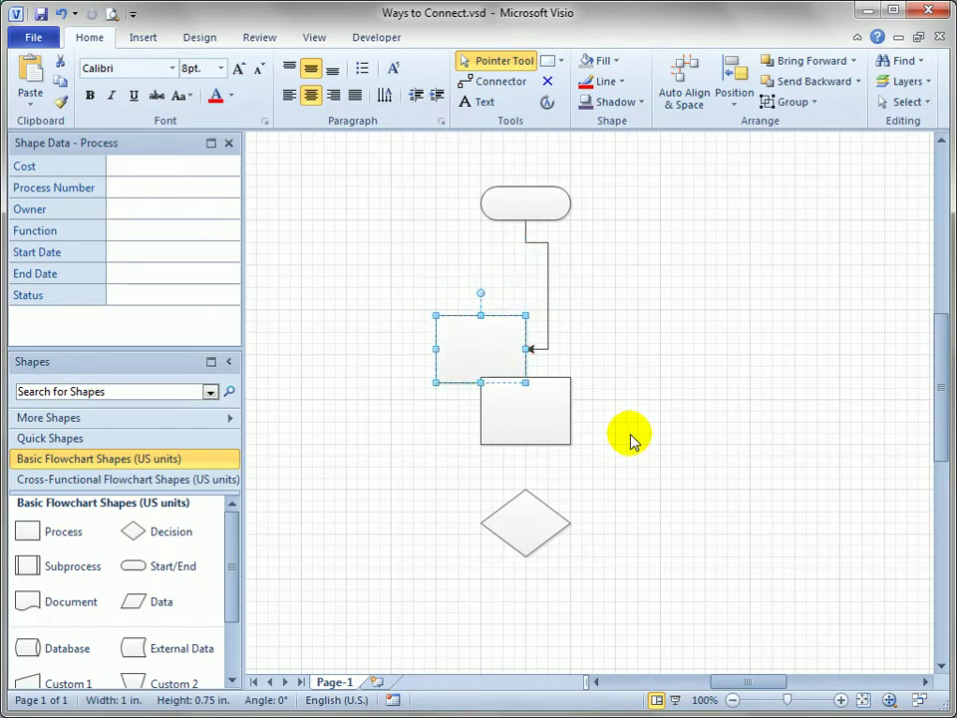
key("ctrl+z")
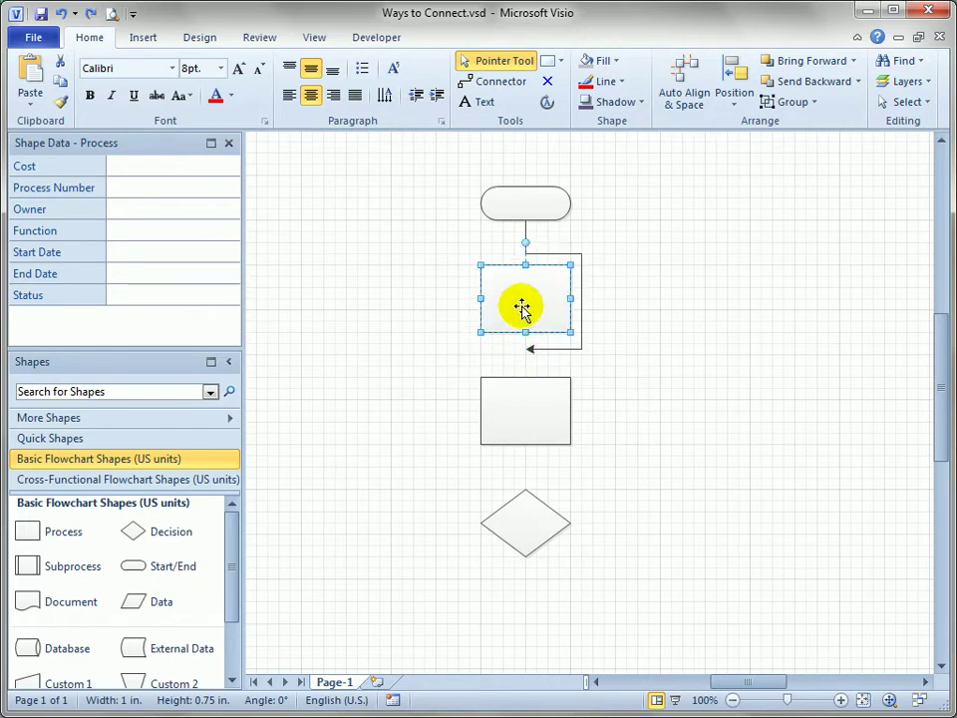
left_click_drag(520, 305, 524, 345)
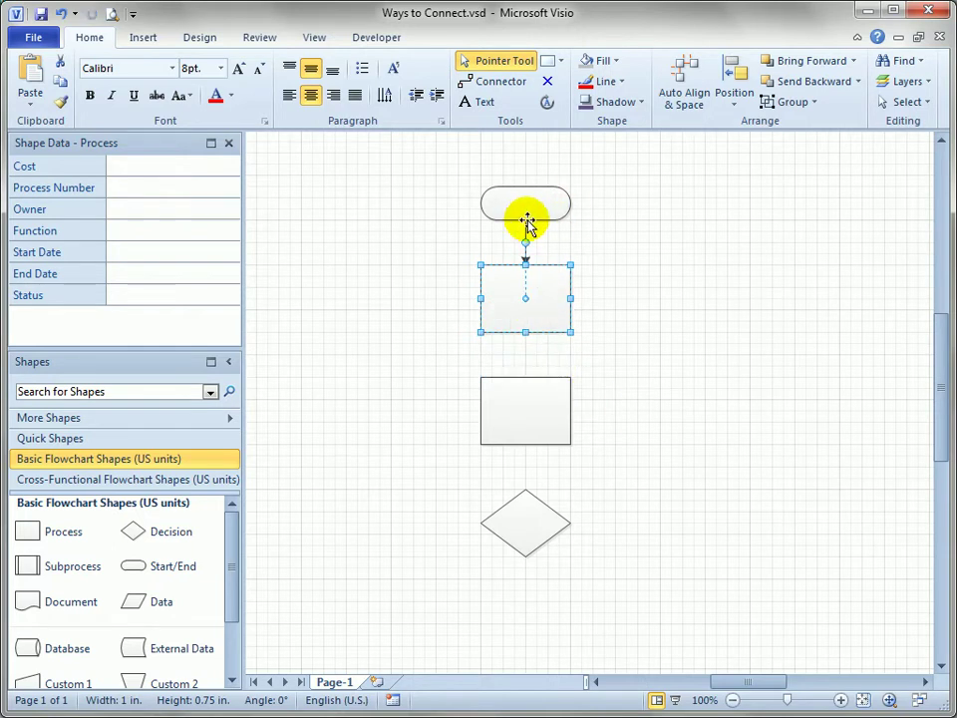
left_click(643, 281)
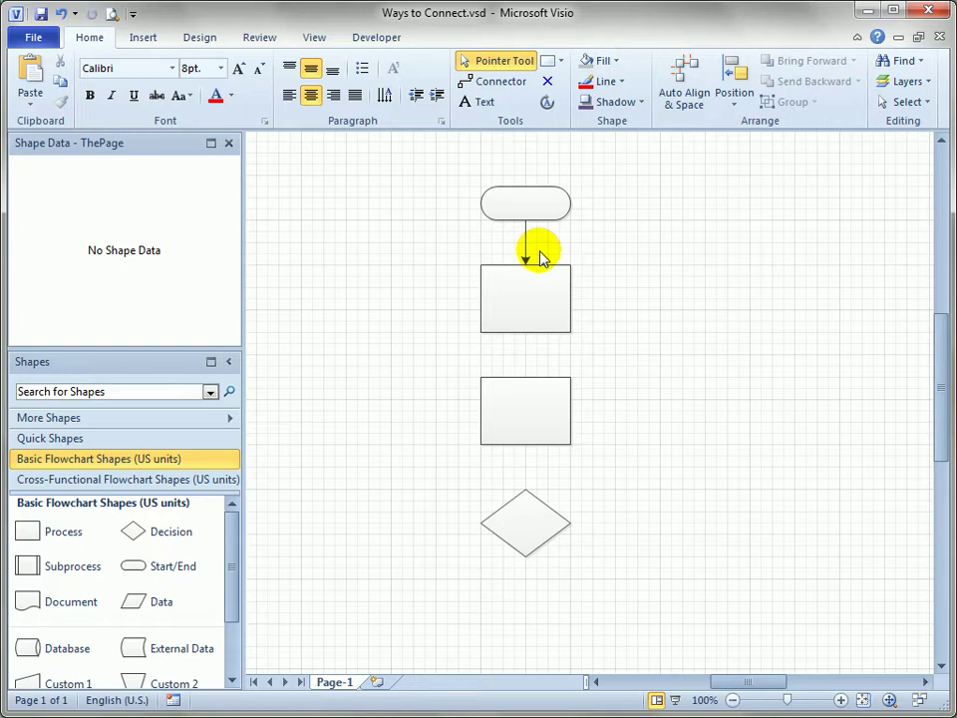
left_click(621, 245)
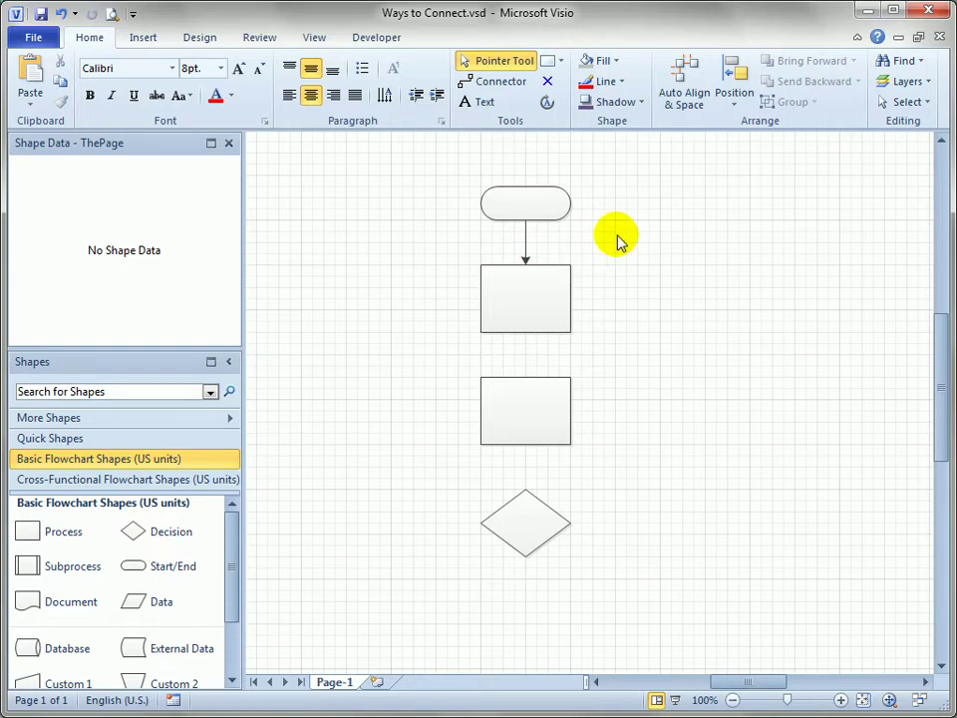
left_click(679, 307)
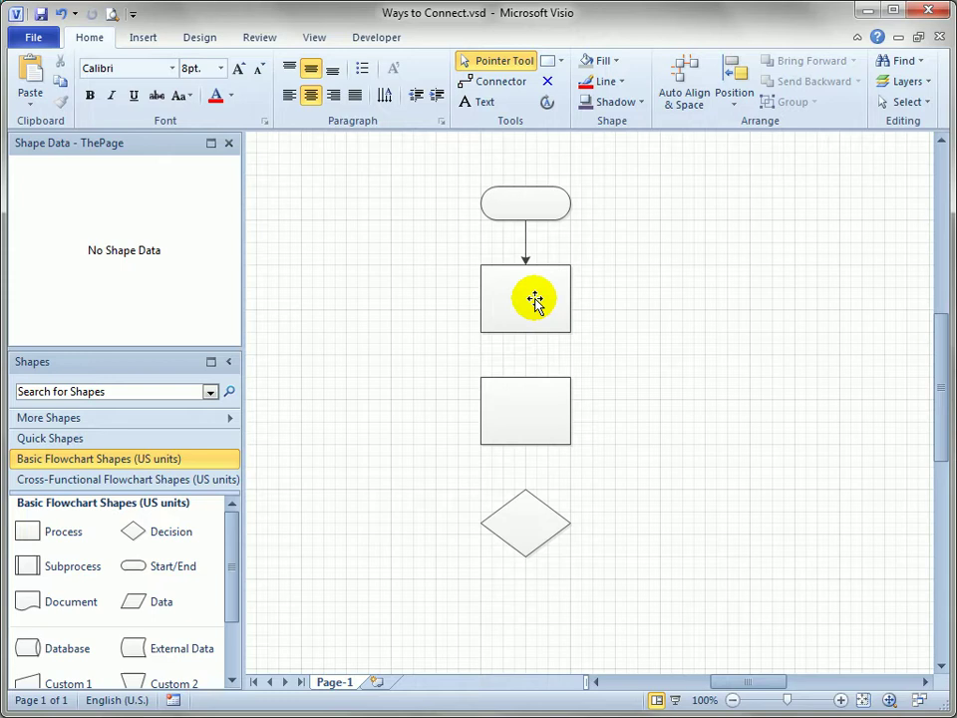
AutoConnect a Decision diamond right of the first process box, and Ctrl-drag a process box copy left.
mouse_move(537, 313)
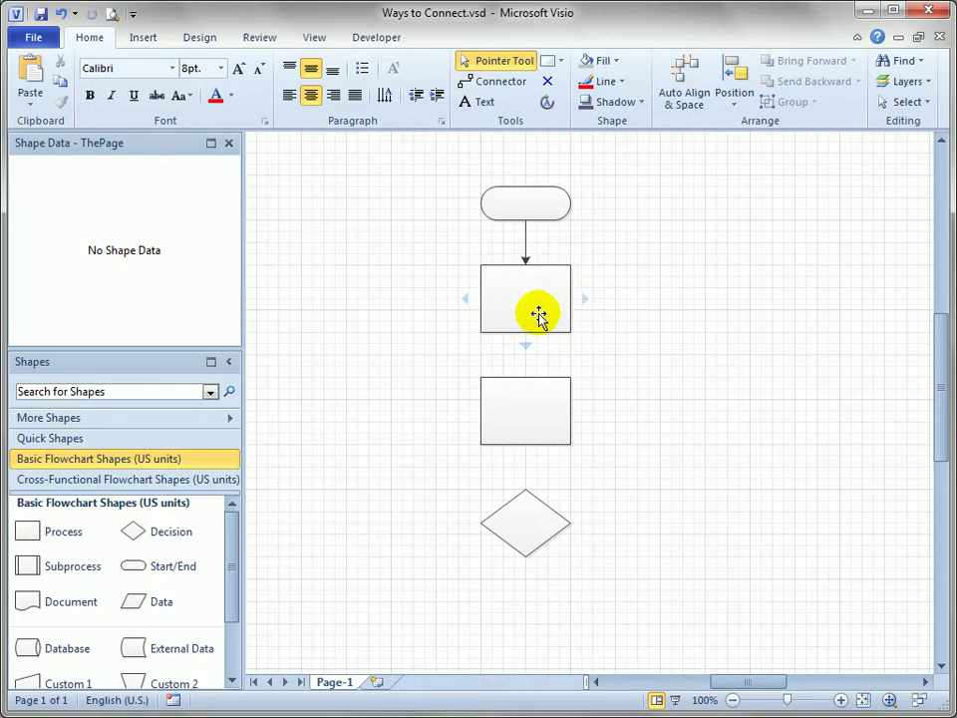
mouse_move(586, 302)
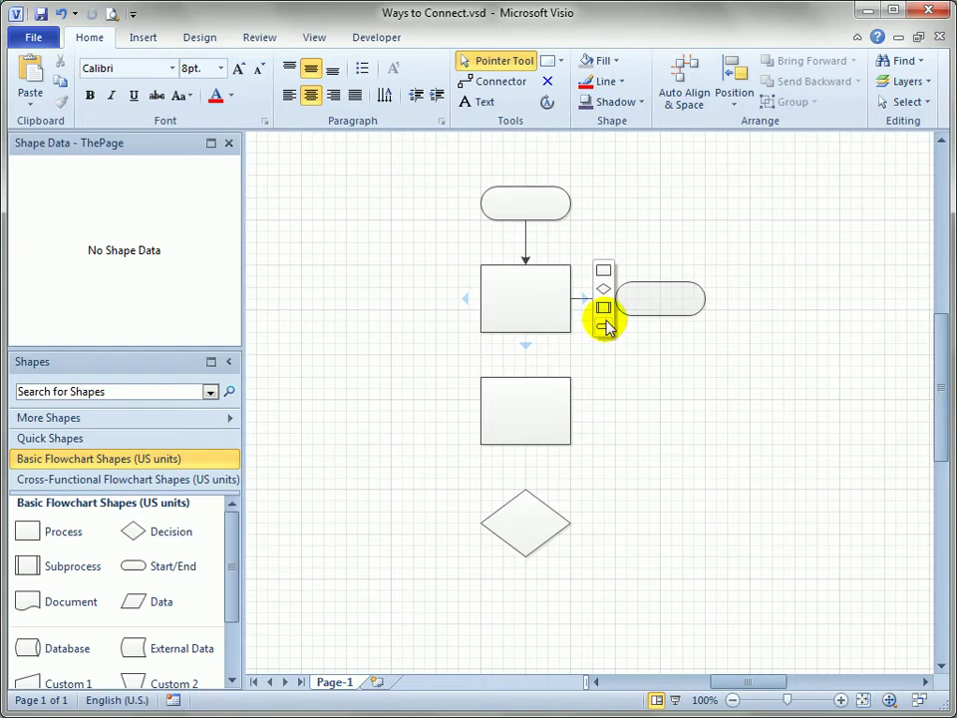
left_click(604, 290)
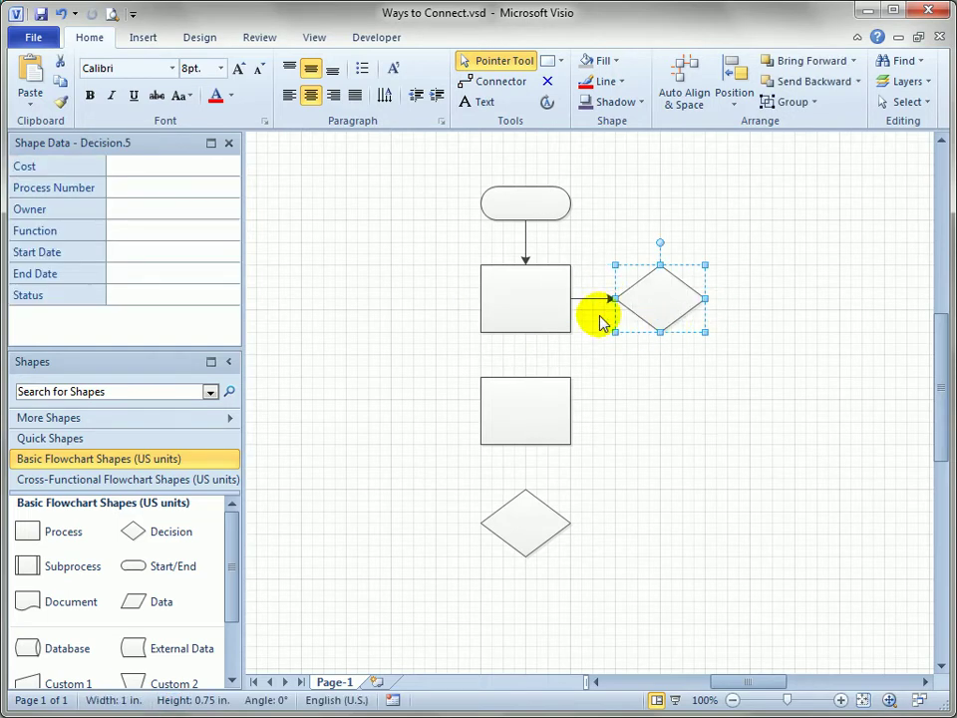
left_click_drag(662, 305, 709, 299)
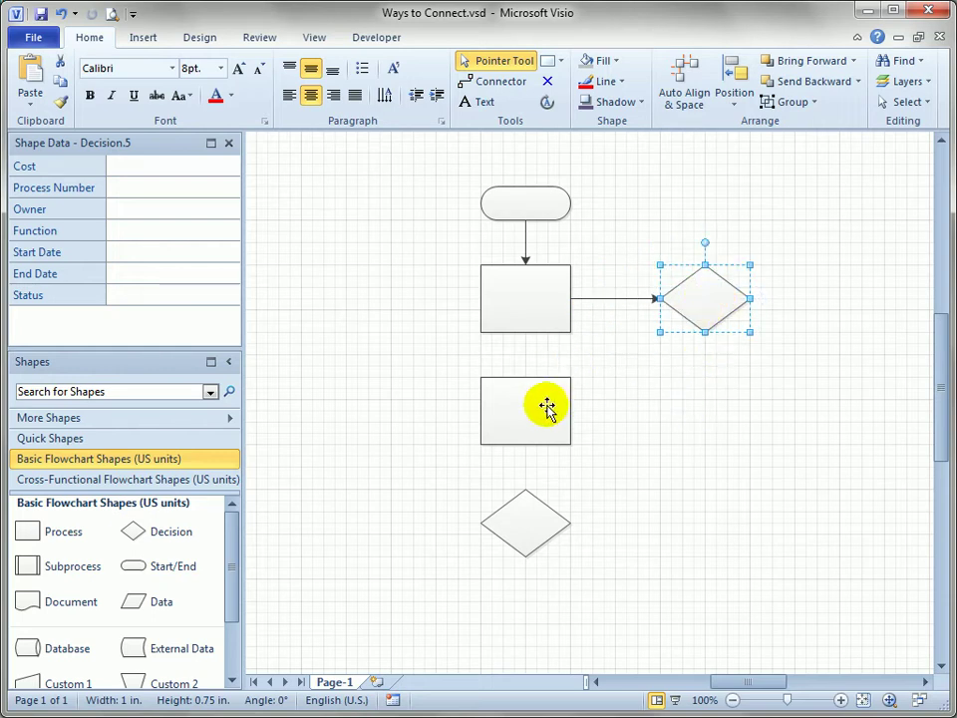
left_click_drag(546, 404, 368, 408)
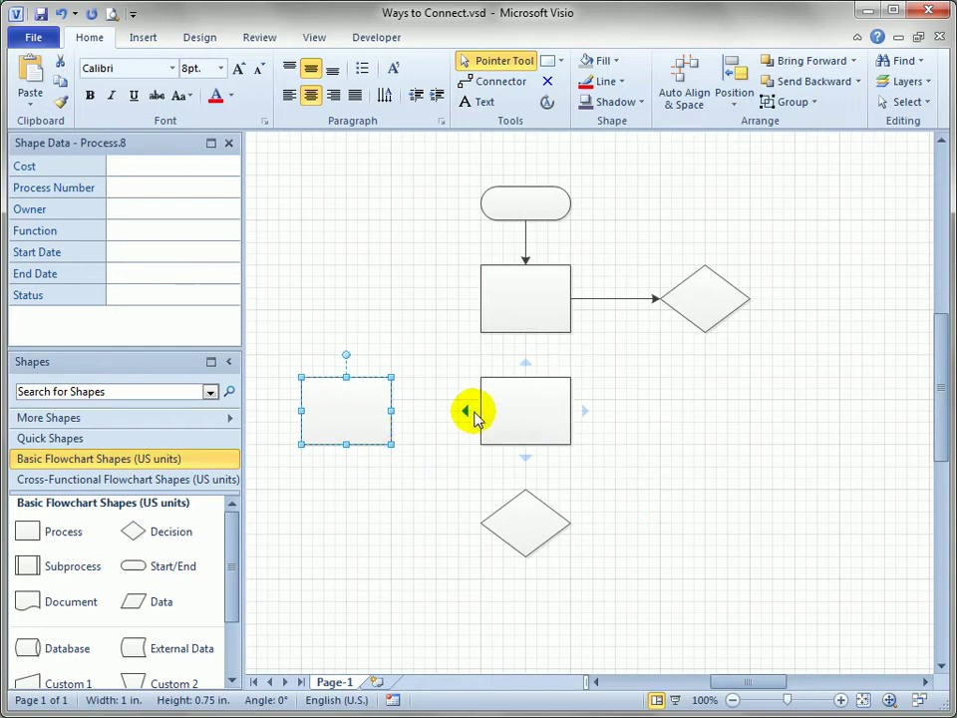
Link the middle process box leftward with an arrow; add then delete a right-hand box.
left_click(468, 413)
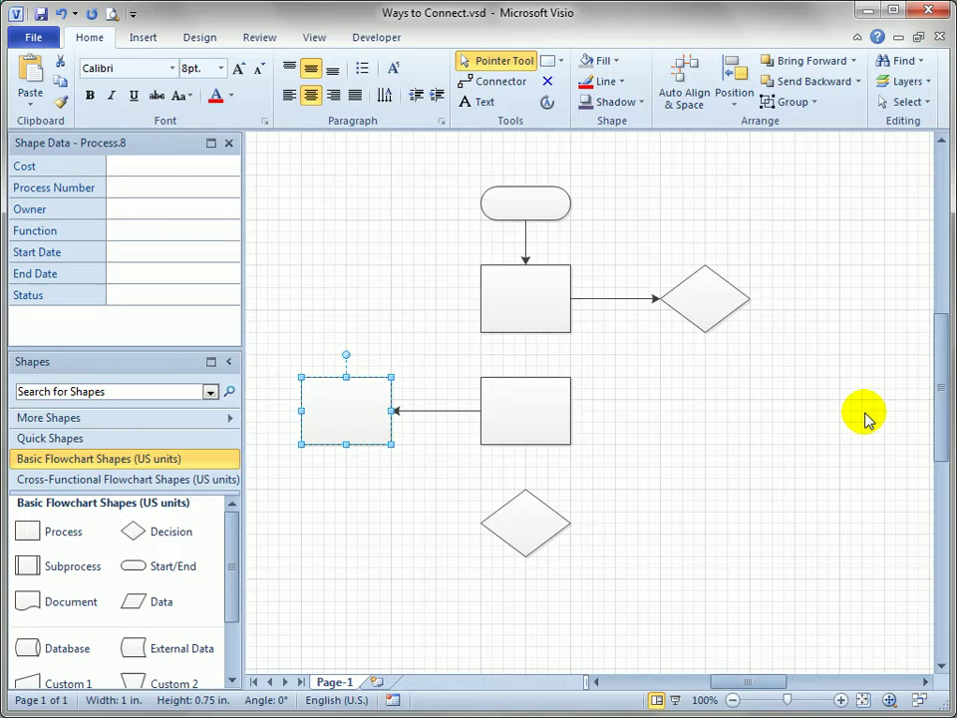
mouse_move(548, 422)
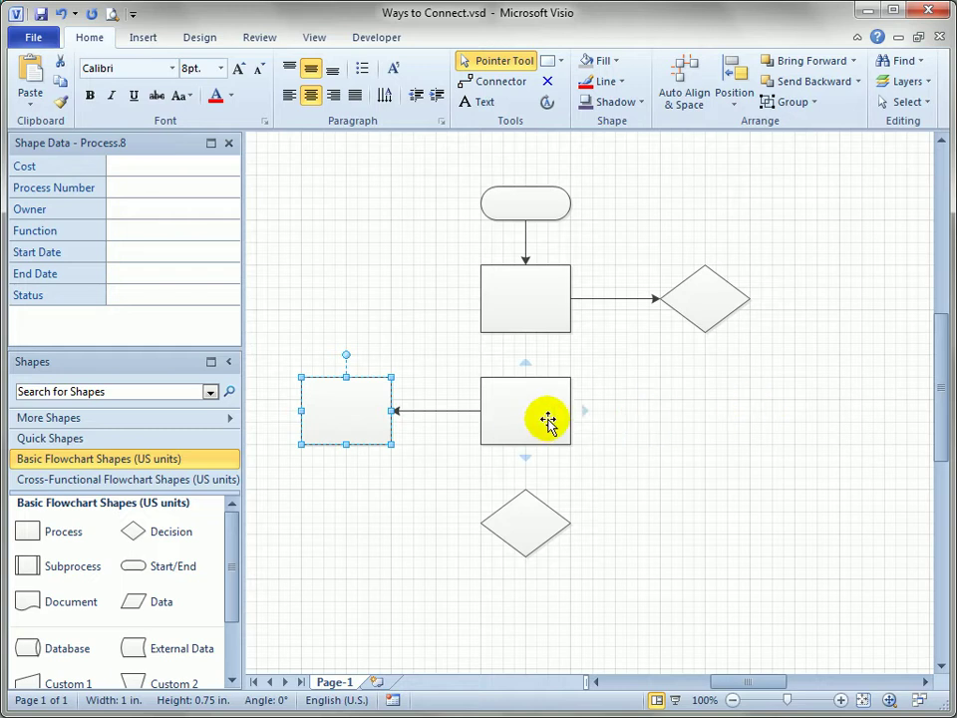
left_click(584, 418)
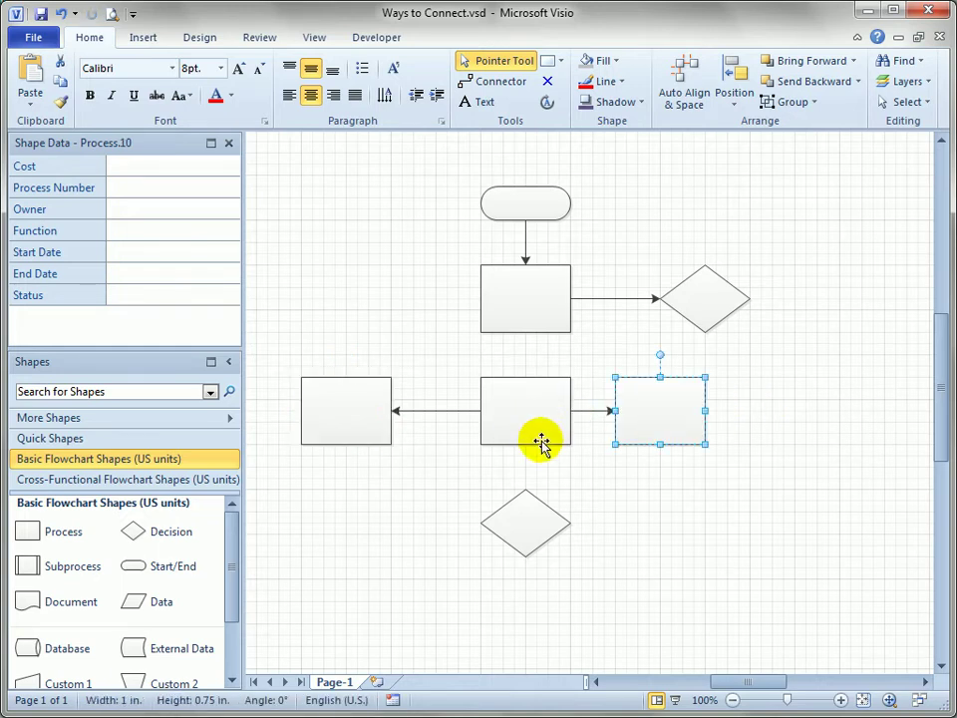
left_click(540, 425)
left_click(604, 458)
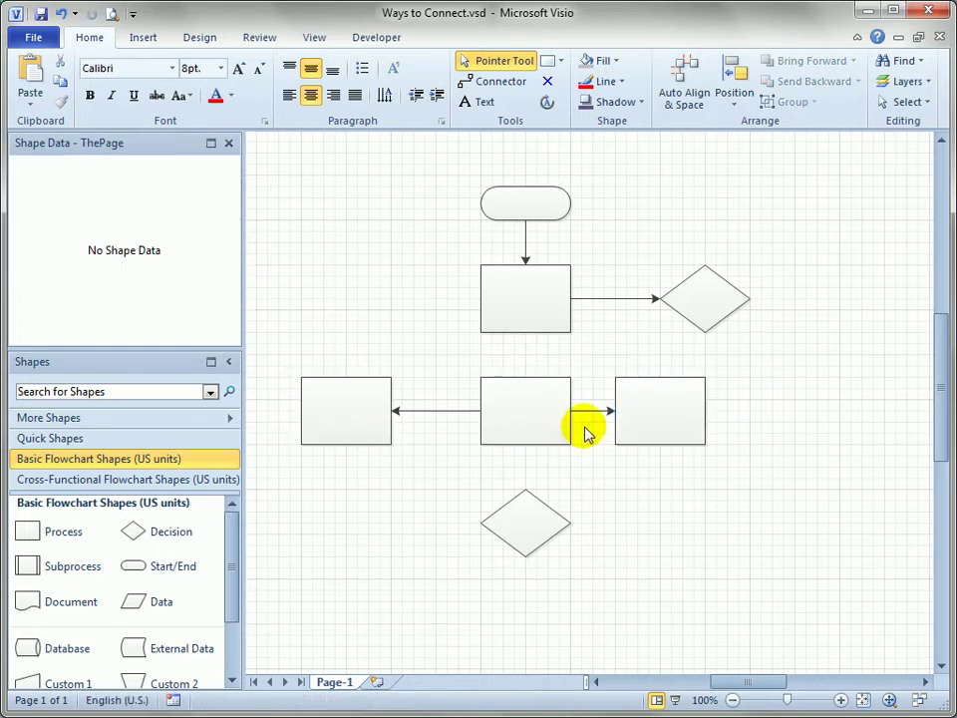
left_click(664, 434)
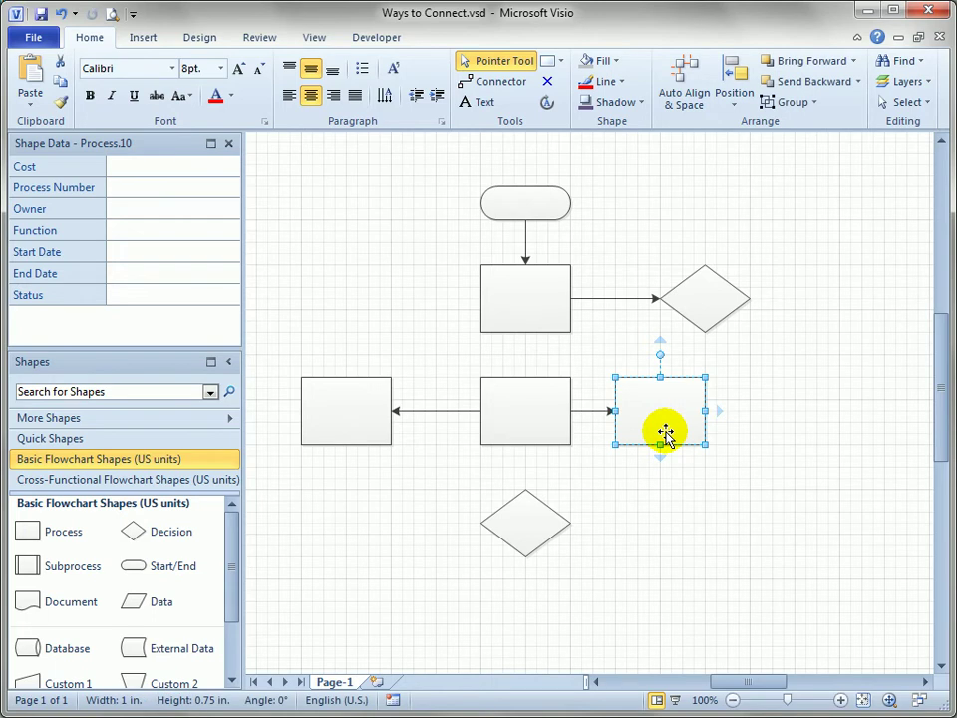
key("Delete")
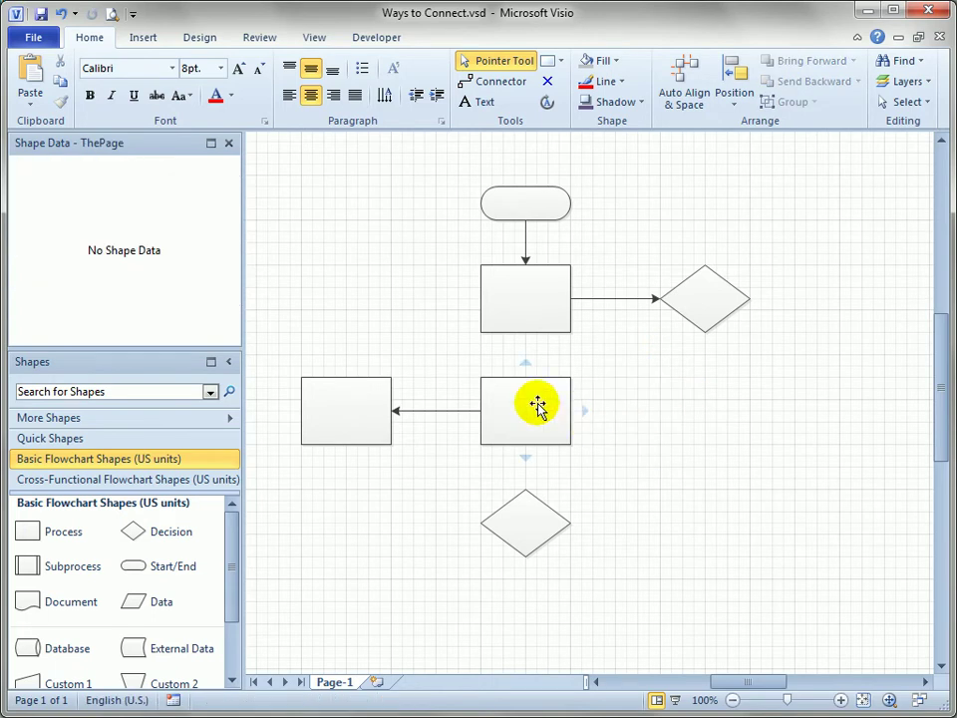
Add another connected process box on the right and delete it again.
mouse_move(601, 404)
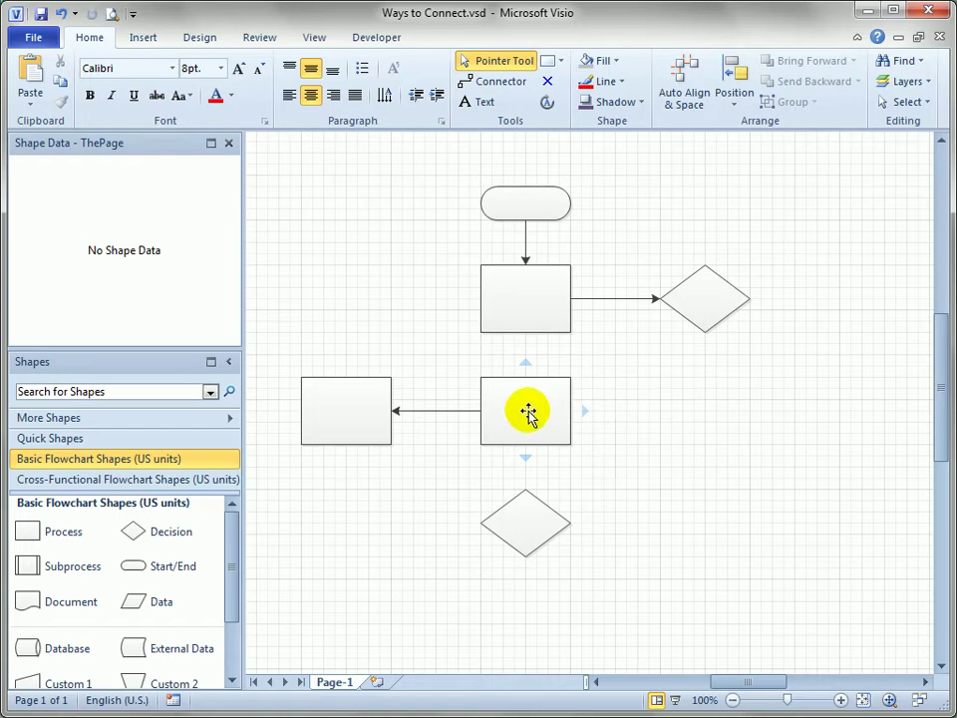
left_click(581, 415)
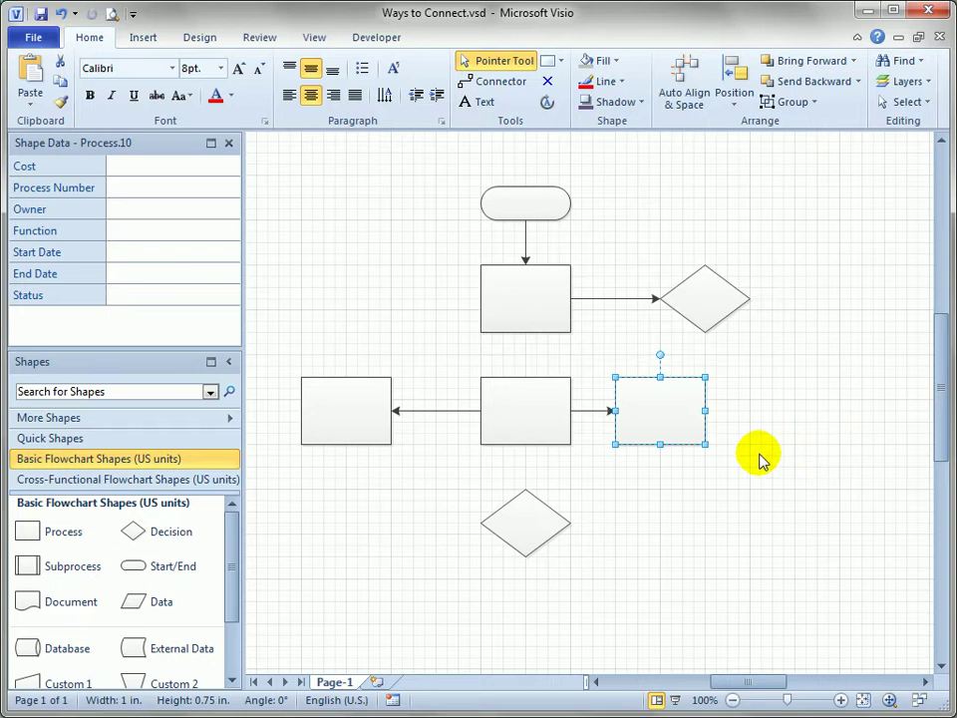
mouse_move(654, 419)
key("Delete")
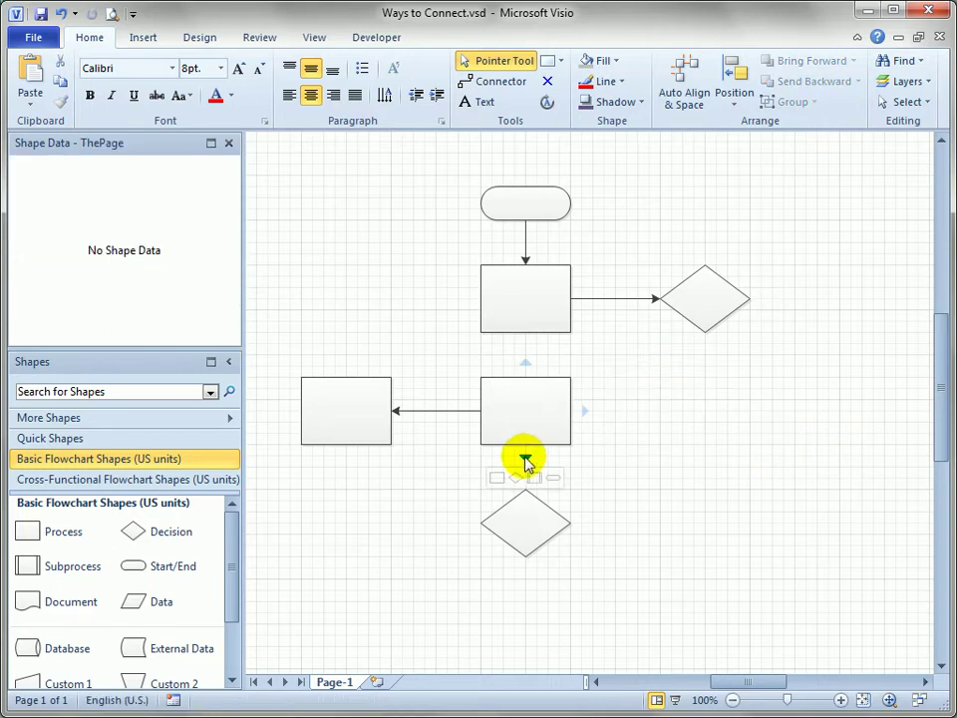
Connect the middle box down to the lower diamond, then delete that connector.
left_click(526, 461)
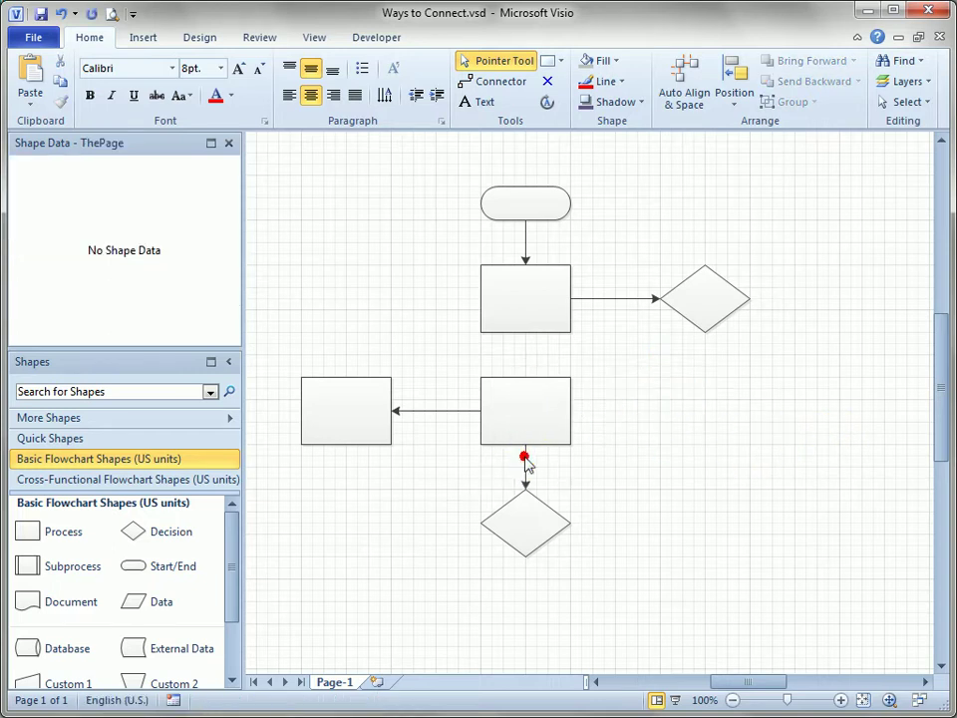
left_click(538, 536)
left_click(626, 463)
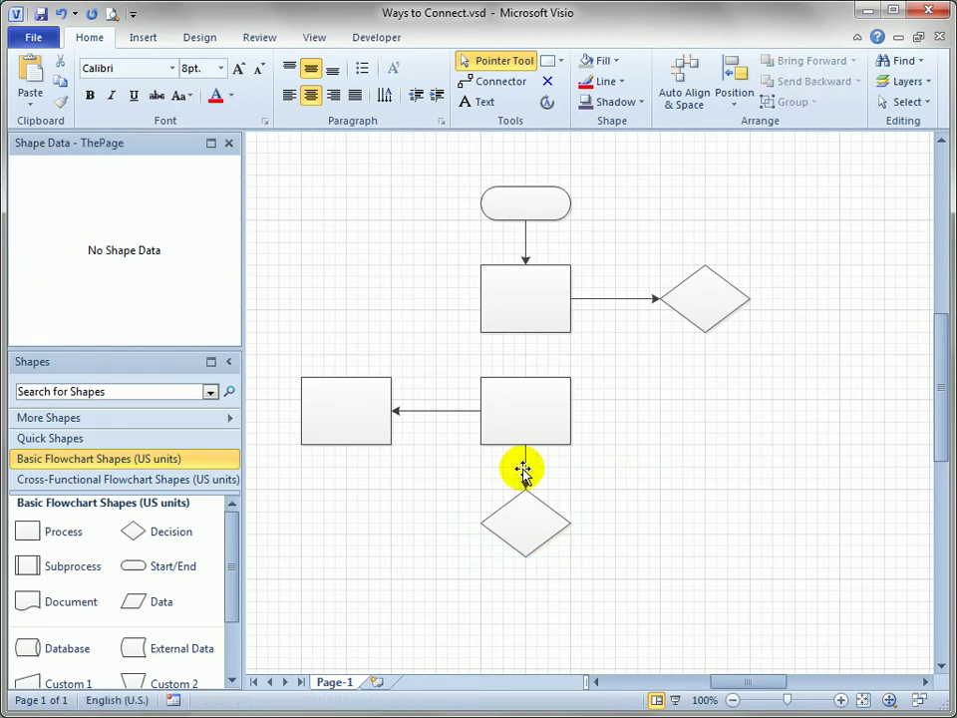
left_click(523, 467)
key("Delete")
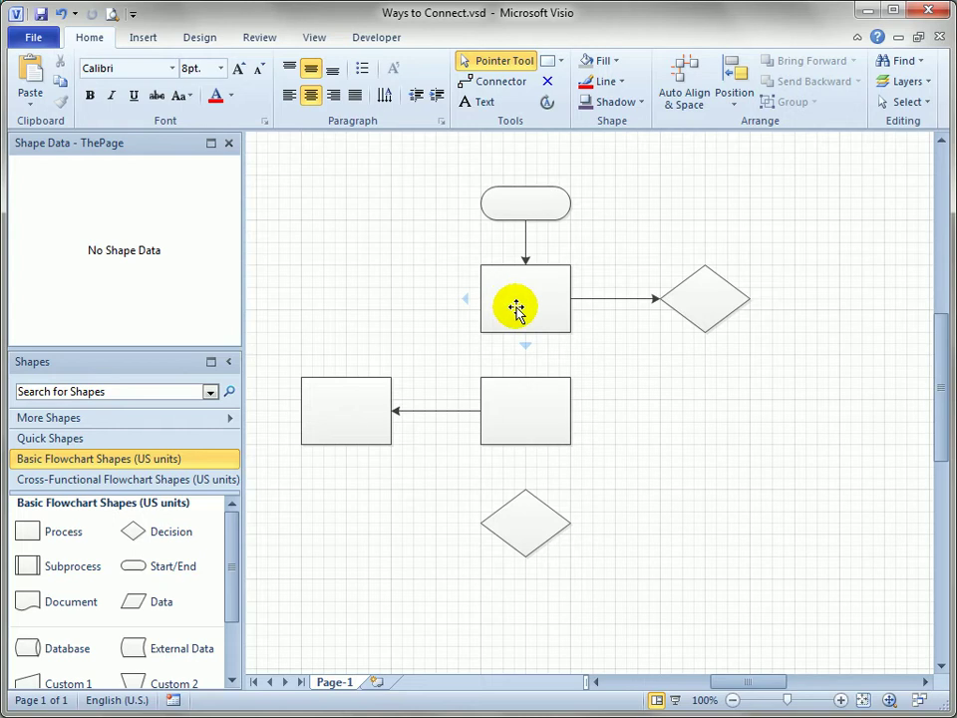
Route a connector from the upper box to the lower diamond's bottom; draw and delete a trial one to the right diamond.
mouse_move(526, 346)
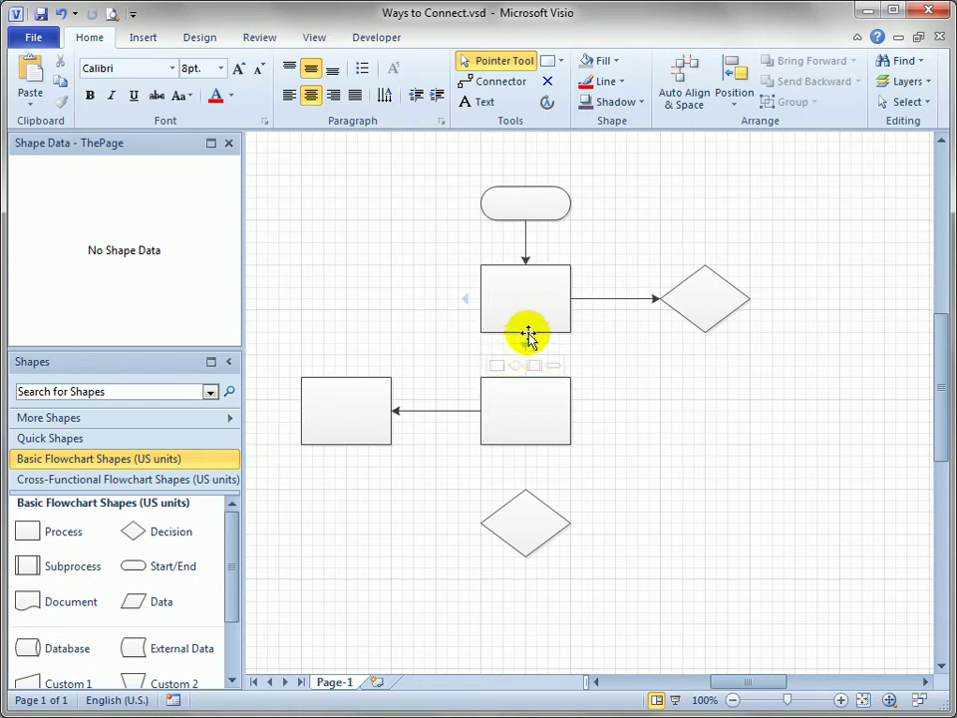
mouse_move(526, 346)
left_mouse_down()
mouse_move(617, 365)
mouse_move(714, 446)
mouse_move(695, 577)
mouse_move(552, 604)
mouse_move(522, 589)
mouse_move(526, 557)
left_mouse_up()
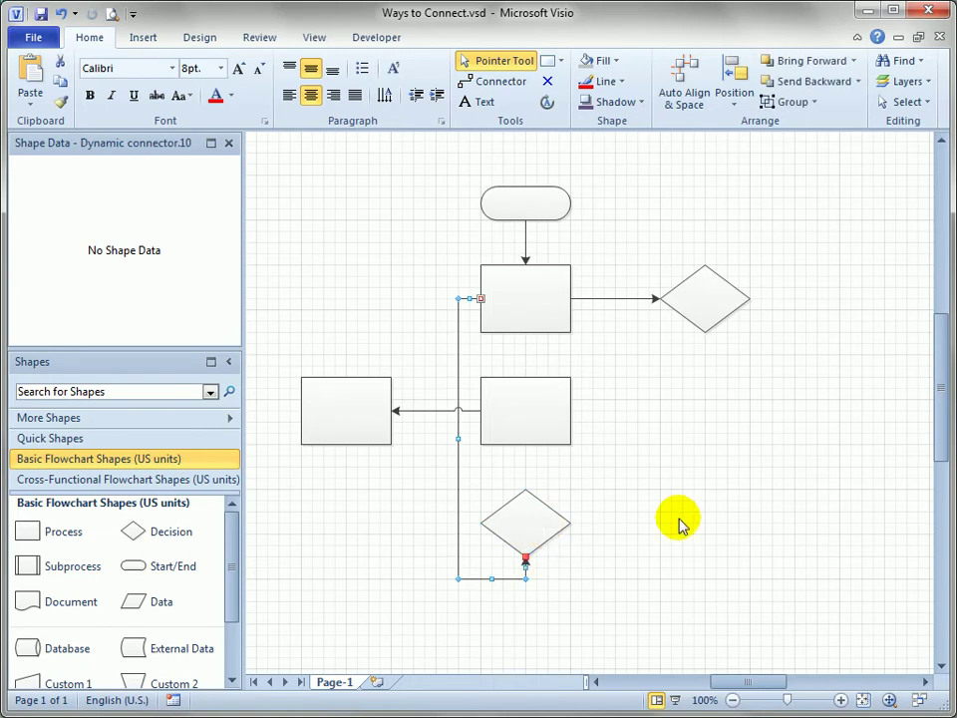
left_click(541, 312)
mouse_move(531, 343)
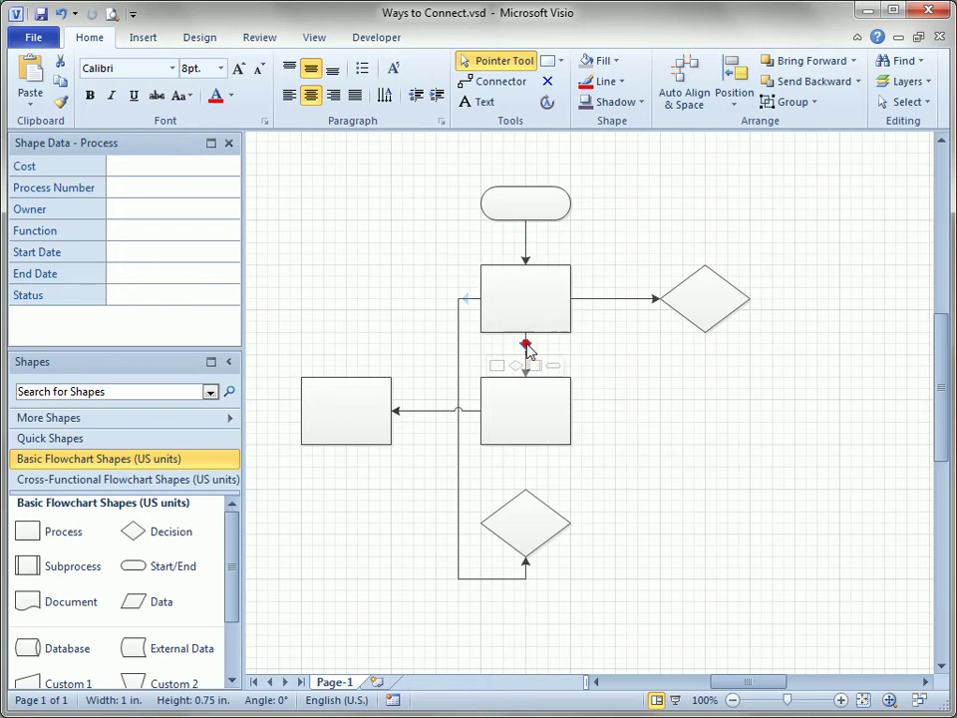
left_click_drag(526, 345, 750, 299)
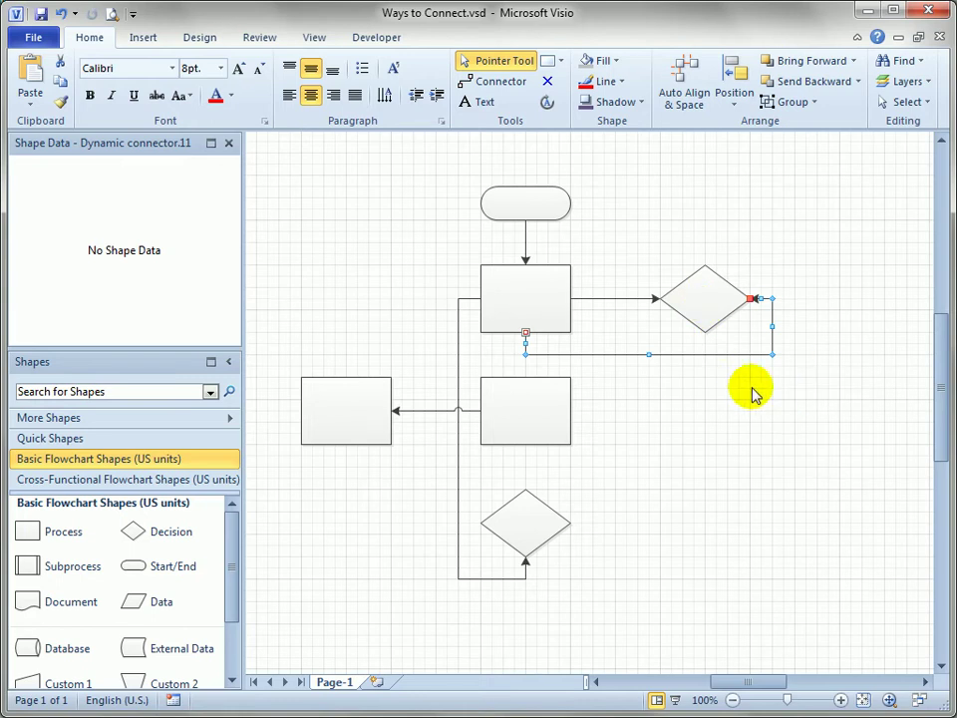
key("Delete")
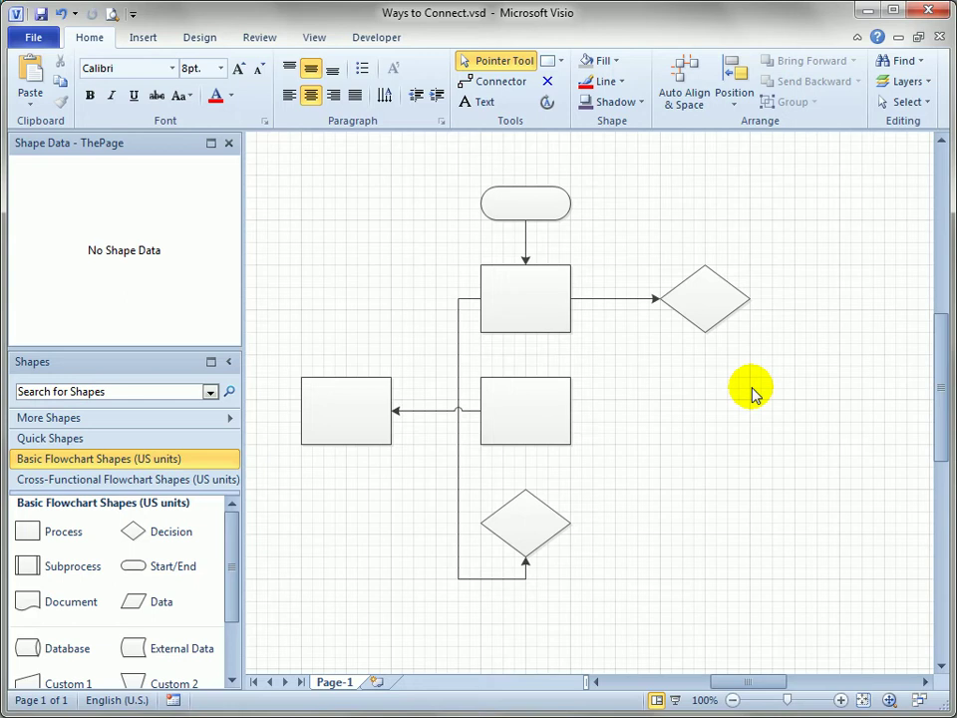
Delete the vertical connector into the lower diamond and scroll the Basic Flowchart Shapes stencil down.
left_click(459, 365)
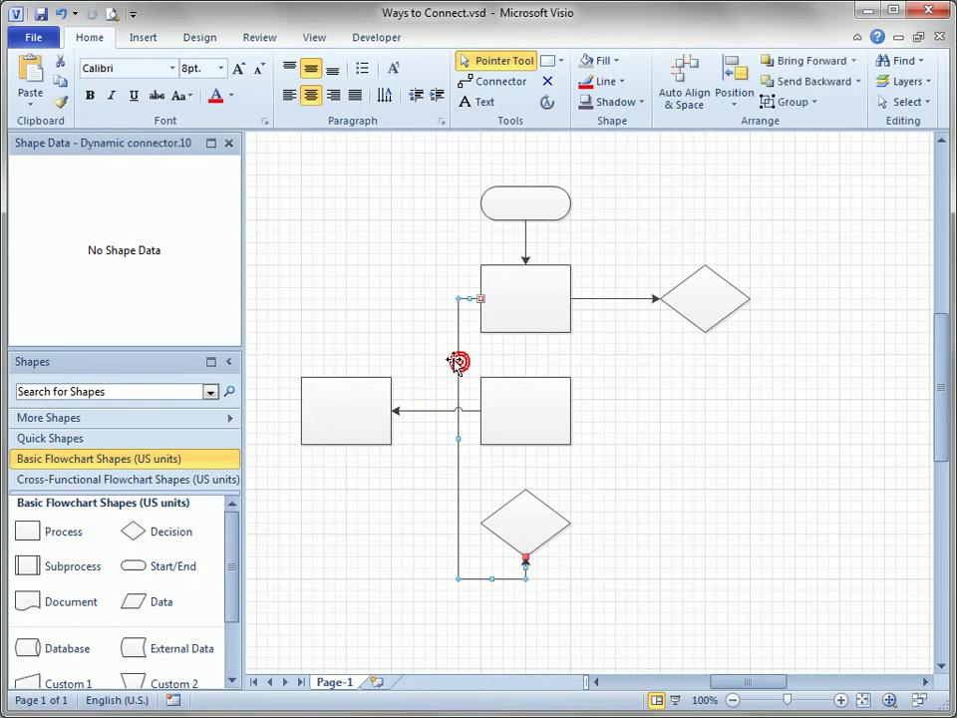
key("Delete")
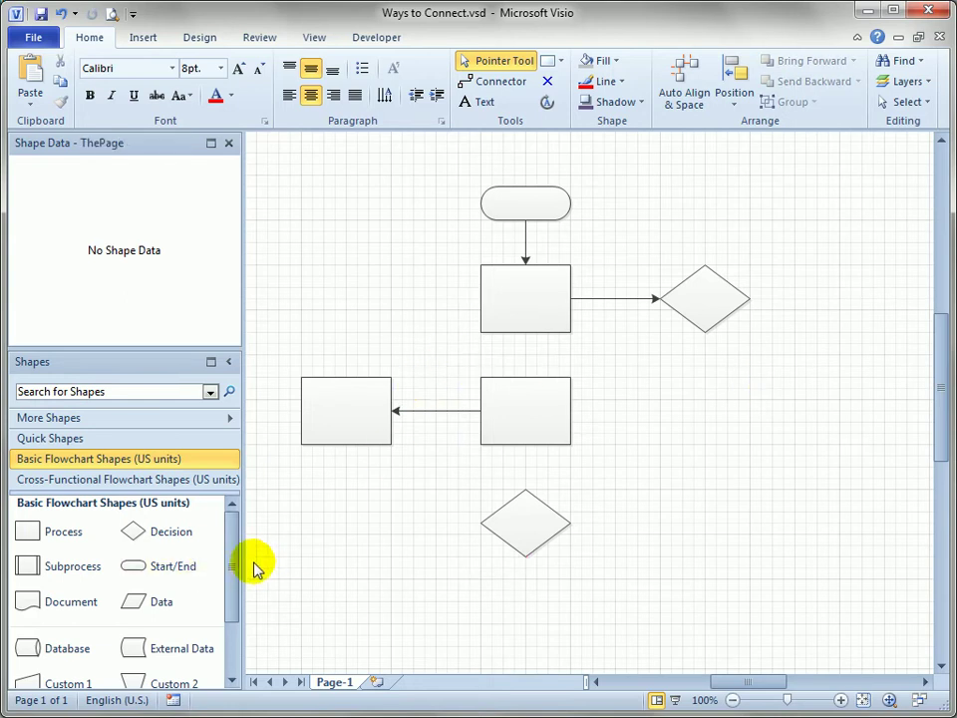
scroll(235, 572, "down", 2)
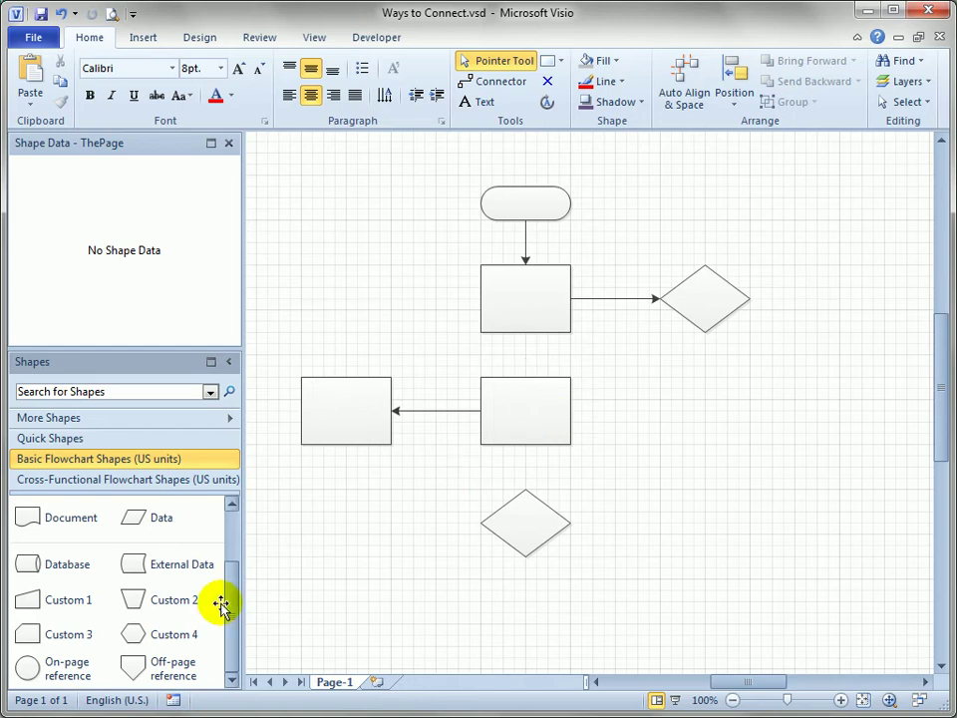
Drop a Custom 4 hexagon on the process box's right AutoConnect arrow, then move it up-right.
left_click_drag(133, 643, 581, 412)
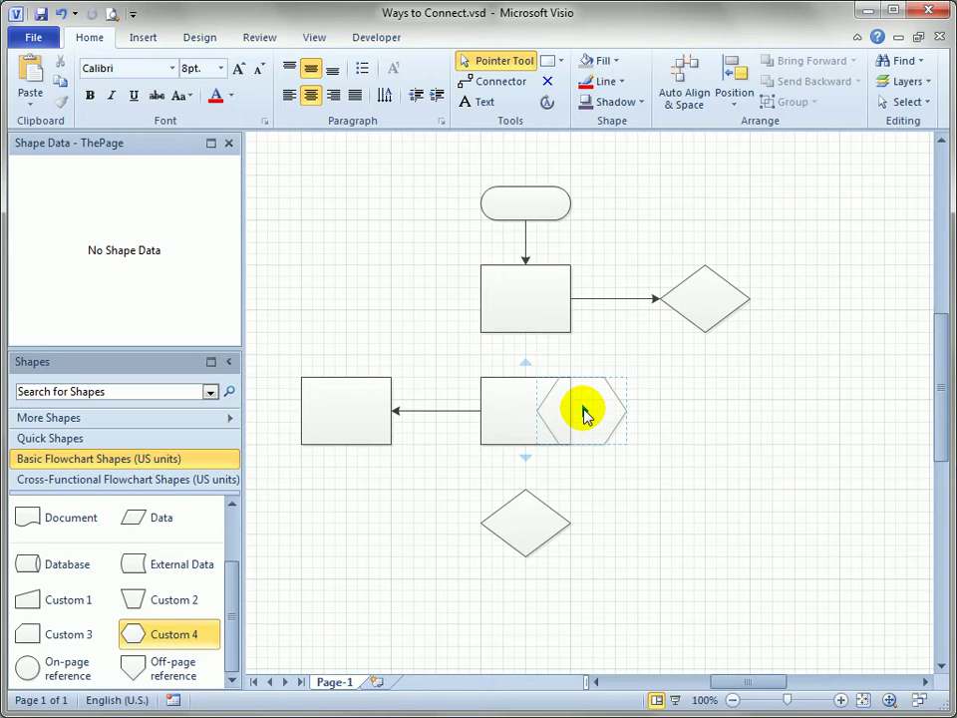
left_click_drag(585, 414, 582, 415)
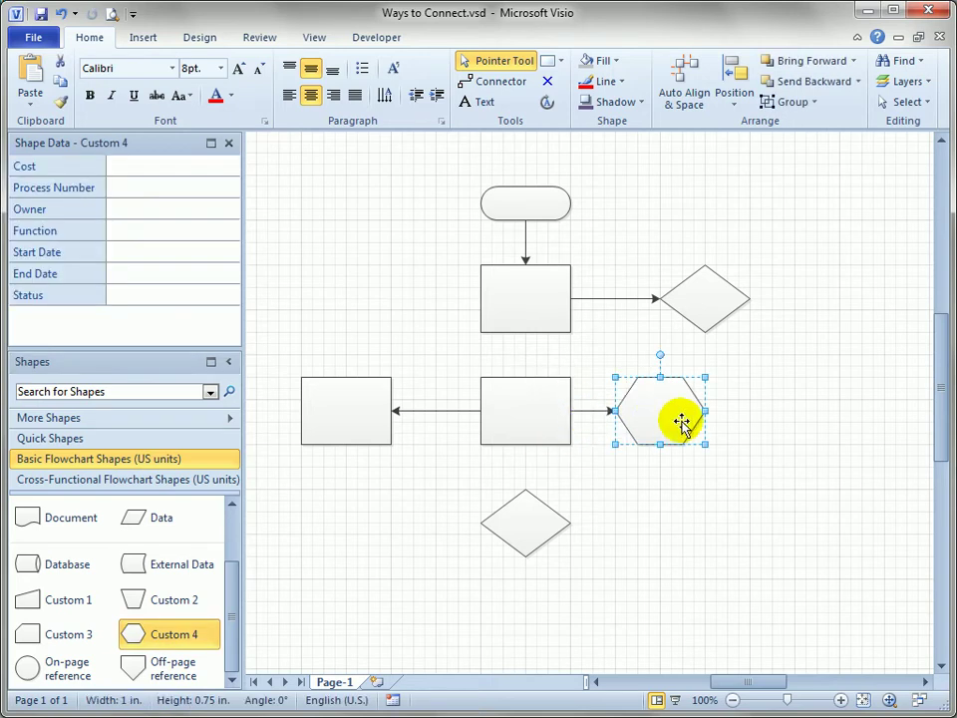
left_click(594, 410)
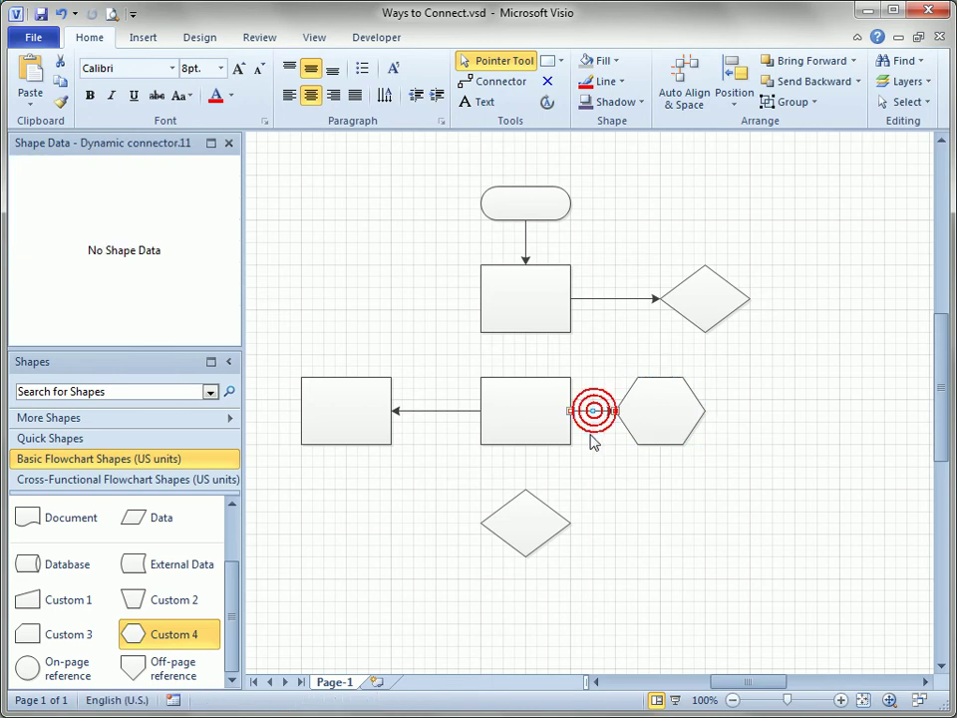
left_click(618, 449)
left_click_drag(669, 395, 754, 410)
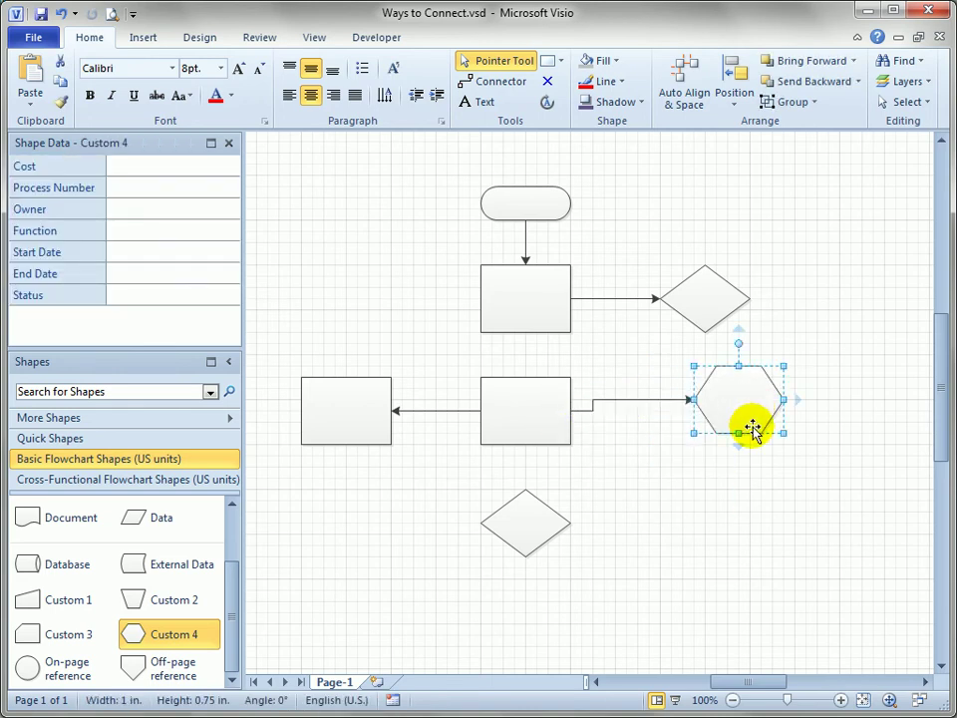
left_click(662, 551)
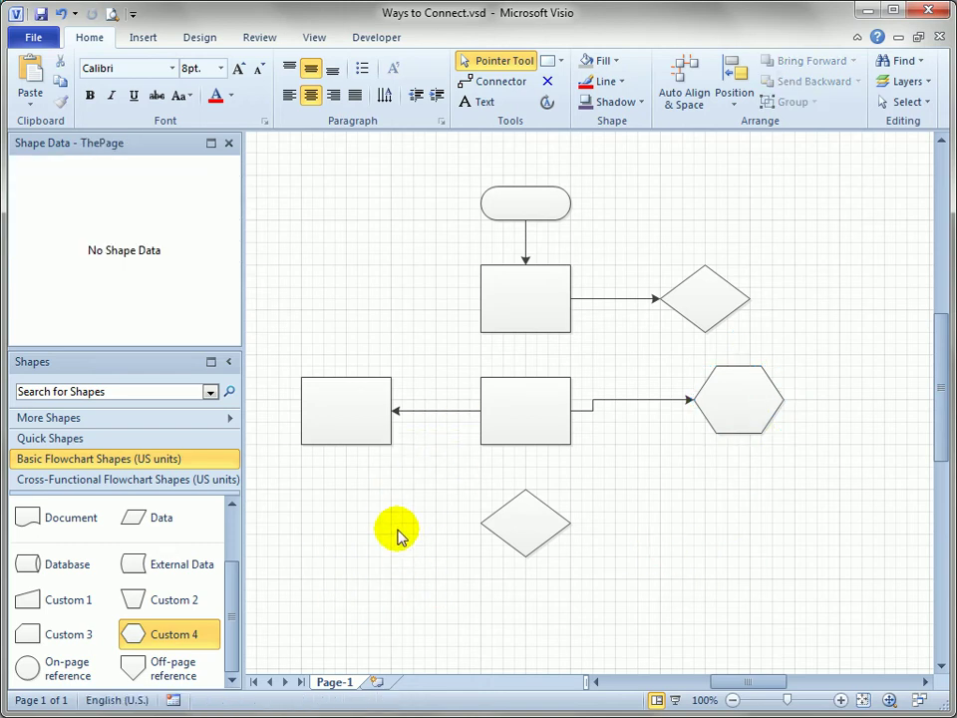
Pan the page and drop Custom 3 onto the arrow between the lower process boxes.
left_click_drag(376, 498, 492, 469)
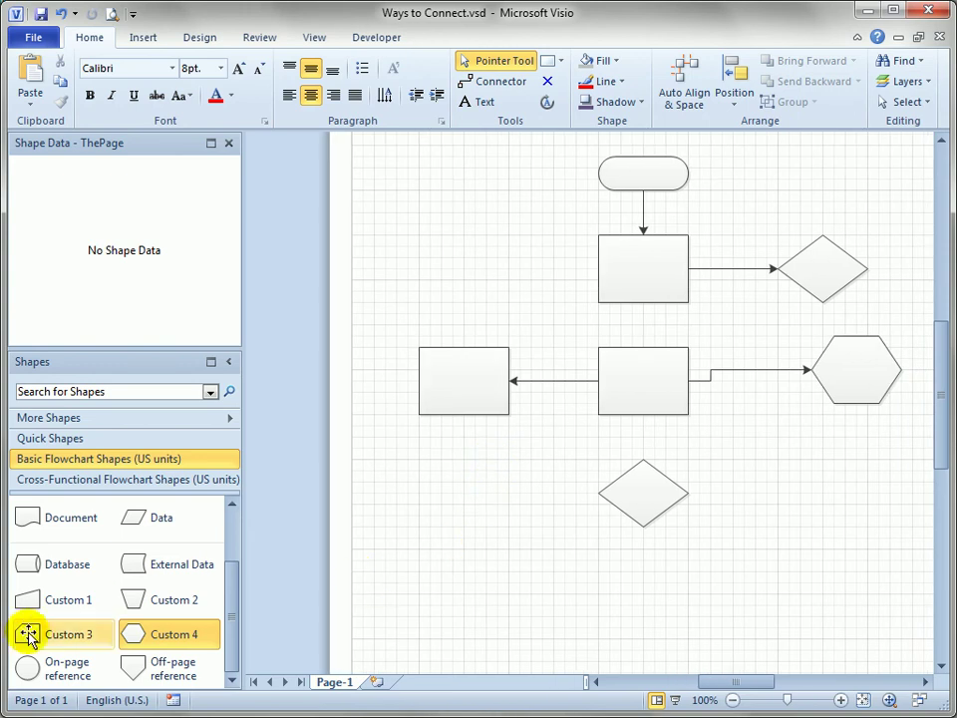
left_click_drag(27, 636, 554, 391)
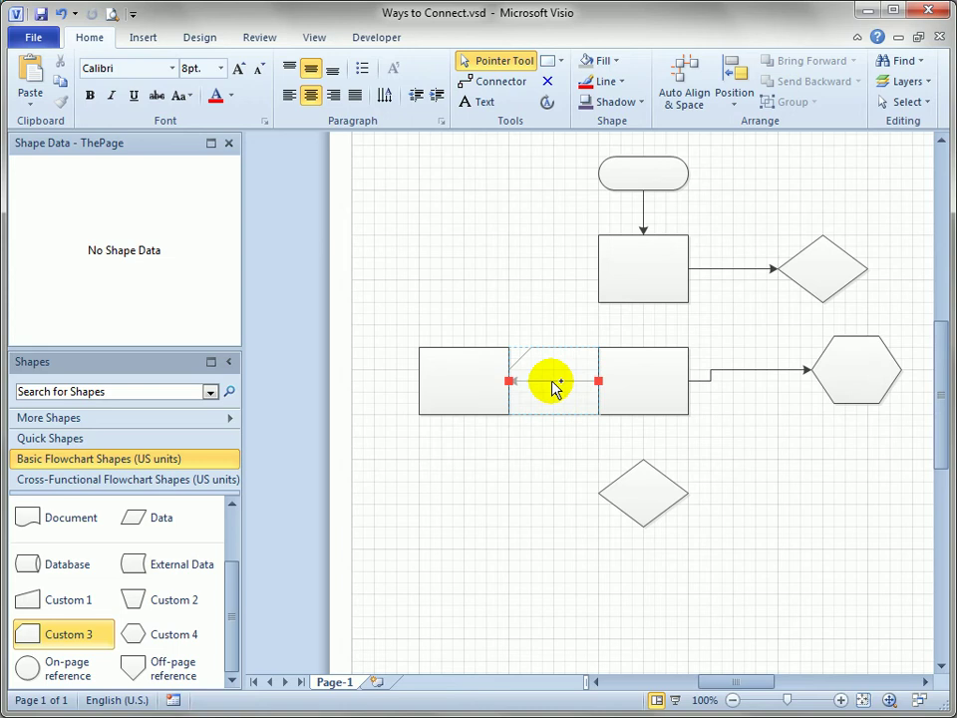
mouse_move(554, 391)
left_mouse_down()
mouse_move(552, 415)
mouse_move(551, 382)
left_mouse_up()
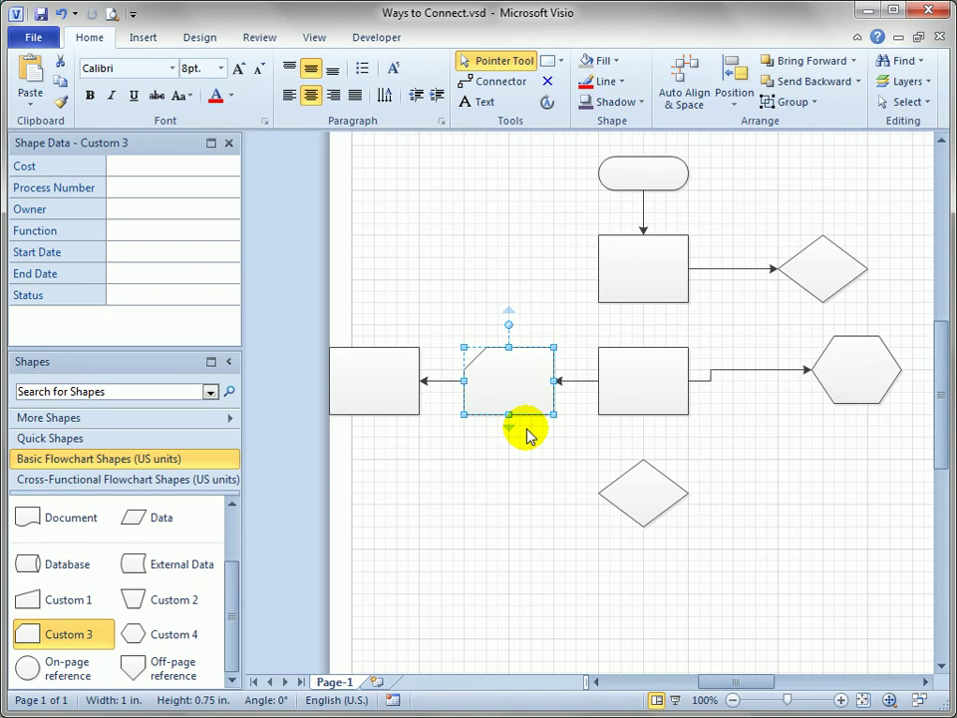
left_click(443, 381)
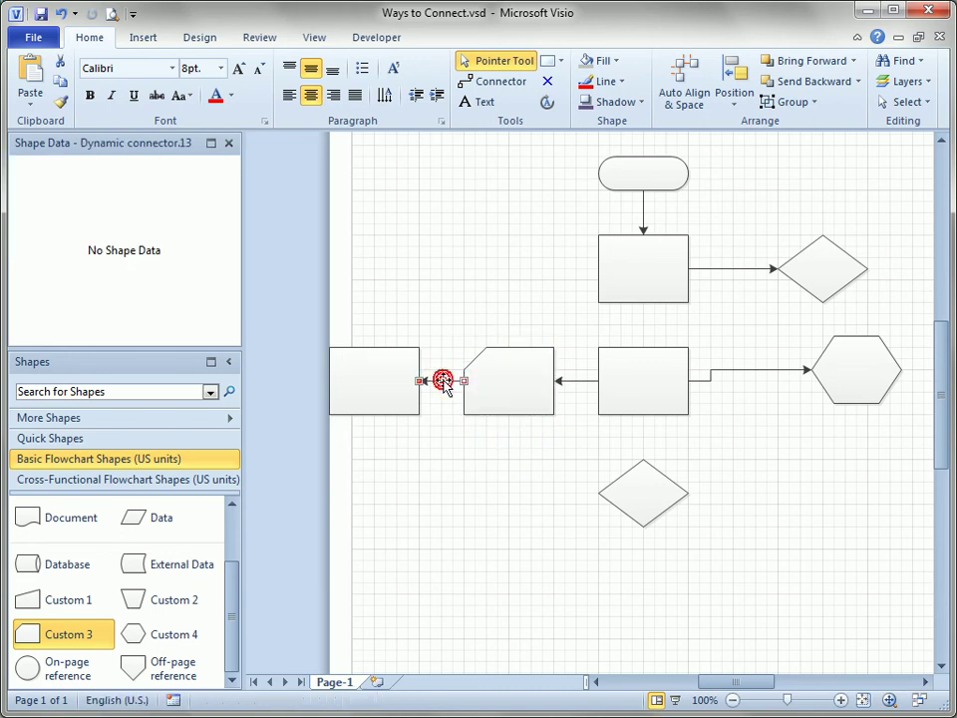
left_click(570, 381)
left_click(514, 391)
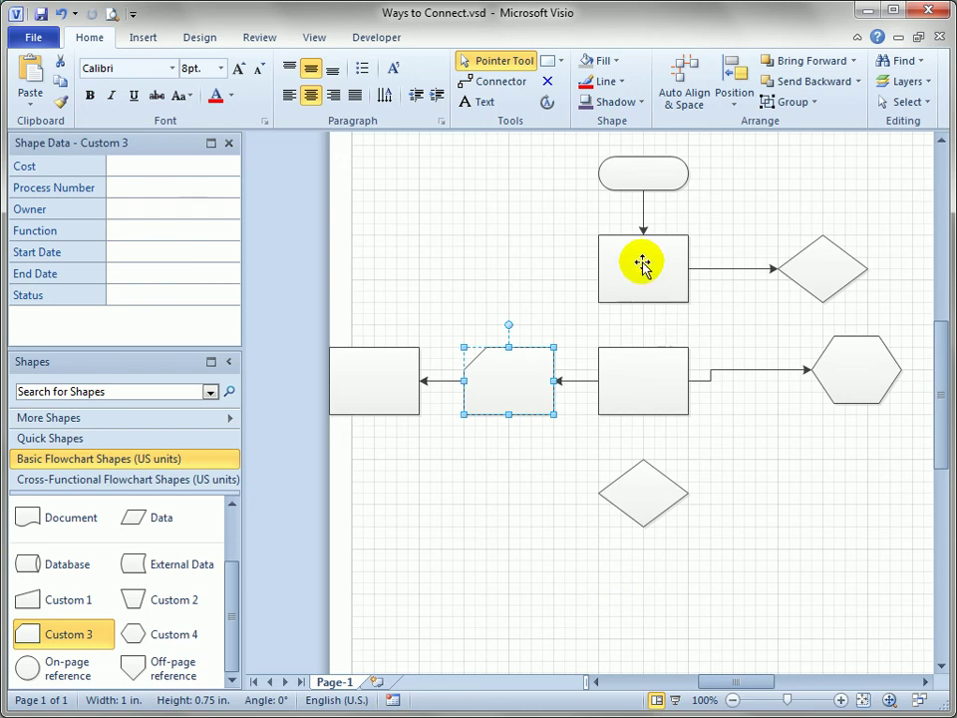
Connect the top process box to the box below and split that connector with a Custom 2 trapezoid.
left_click_drag(641, 314, 643, 376)
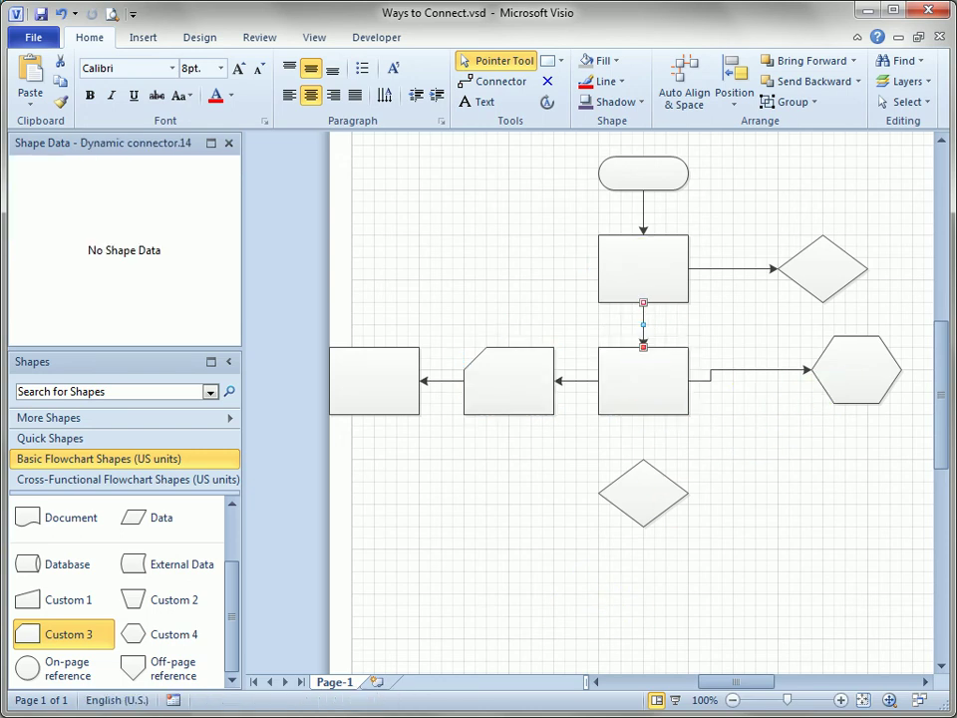
left_click_drag(139, 600, 641, 367)
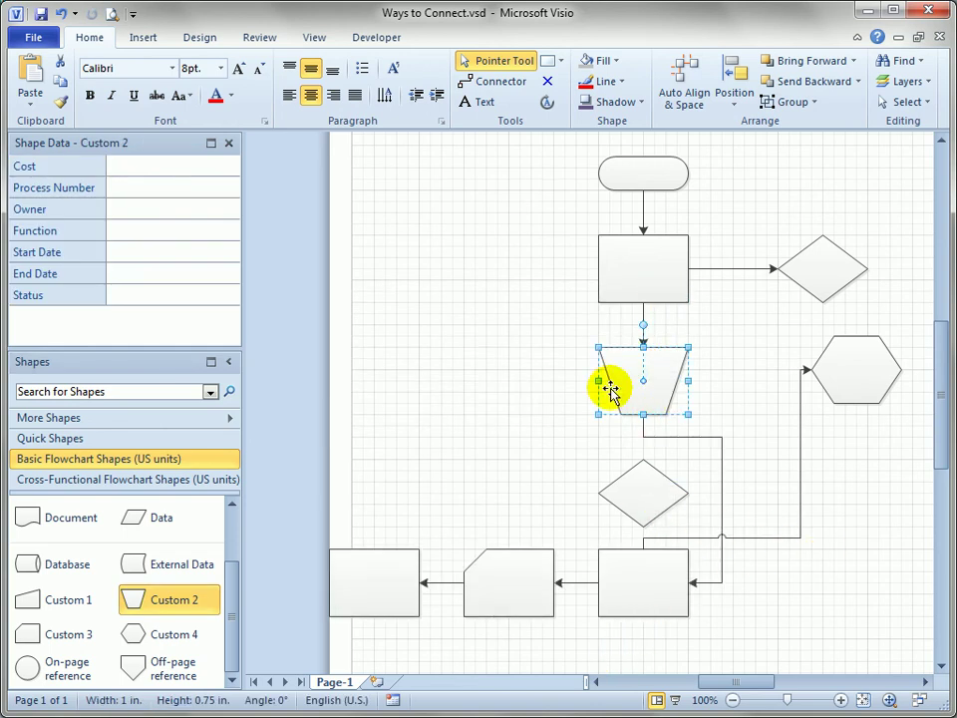
left_click(712, 437)
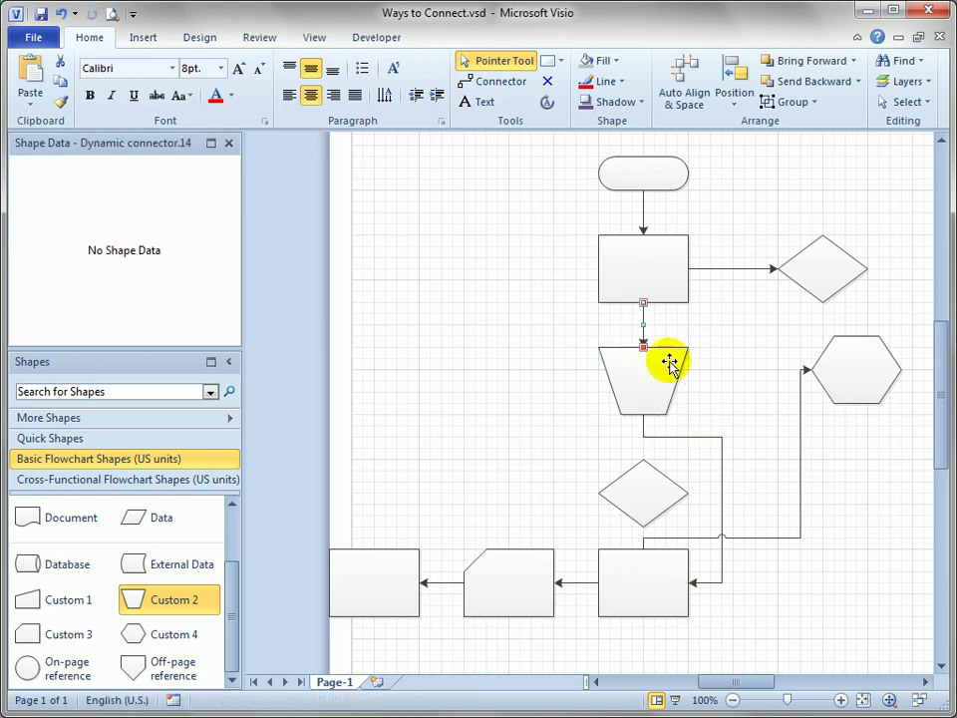
left_click(720, 451)
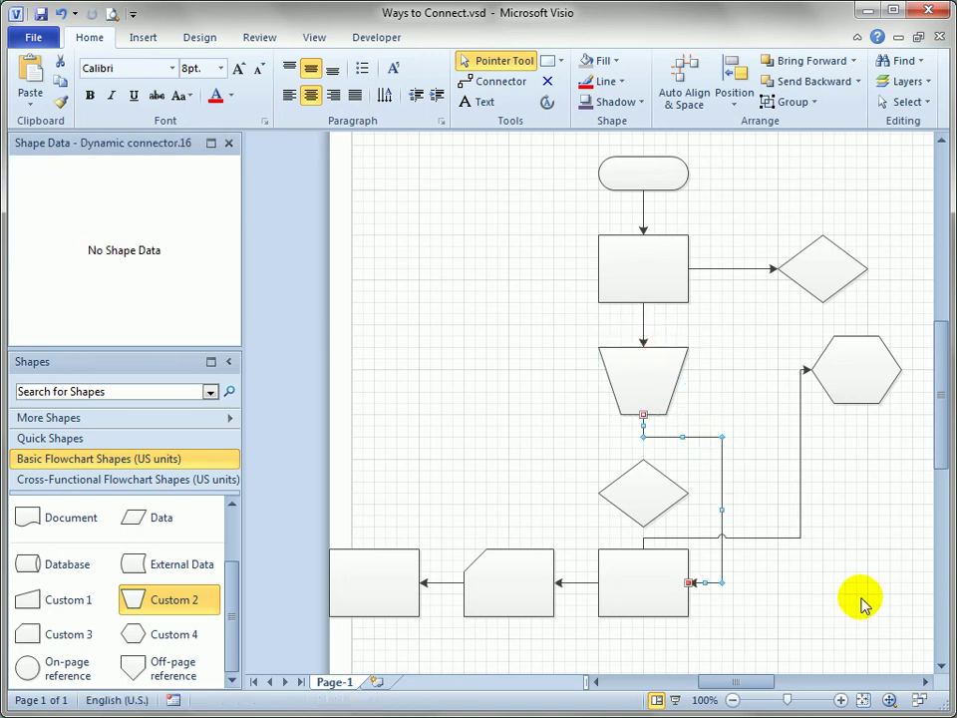
left_click(834, 551)
left_click_drag(940, 422, 952, 467)
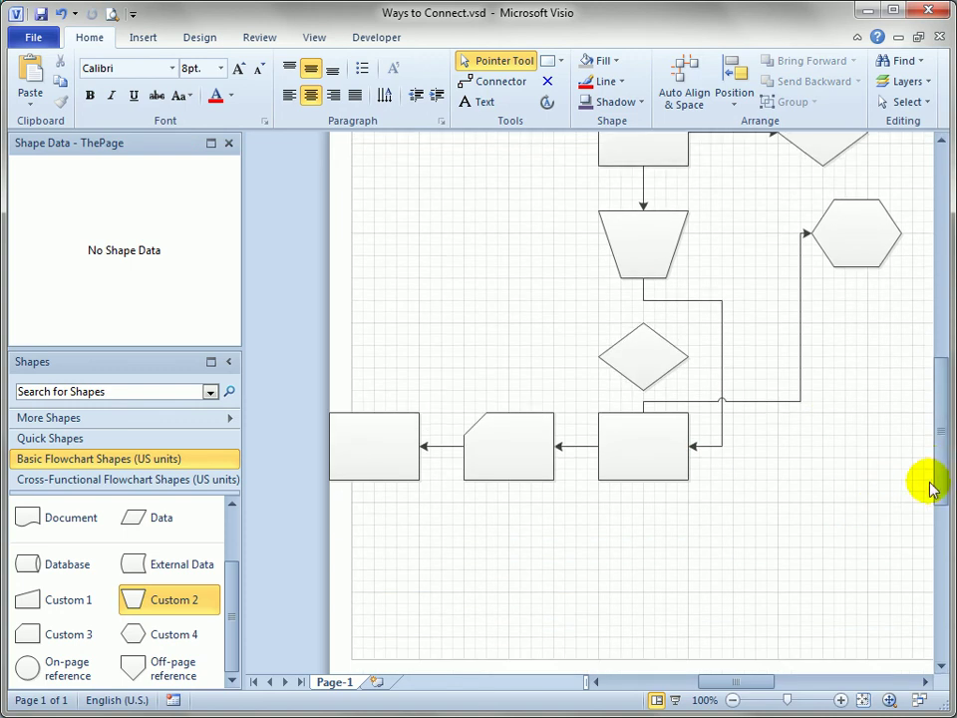
left_click_drag(942, 498, 947, 461)
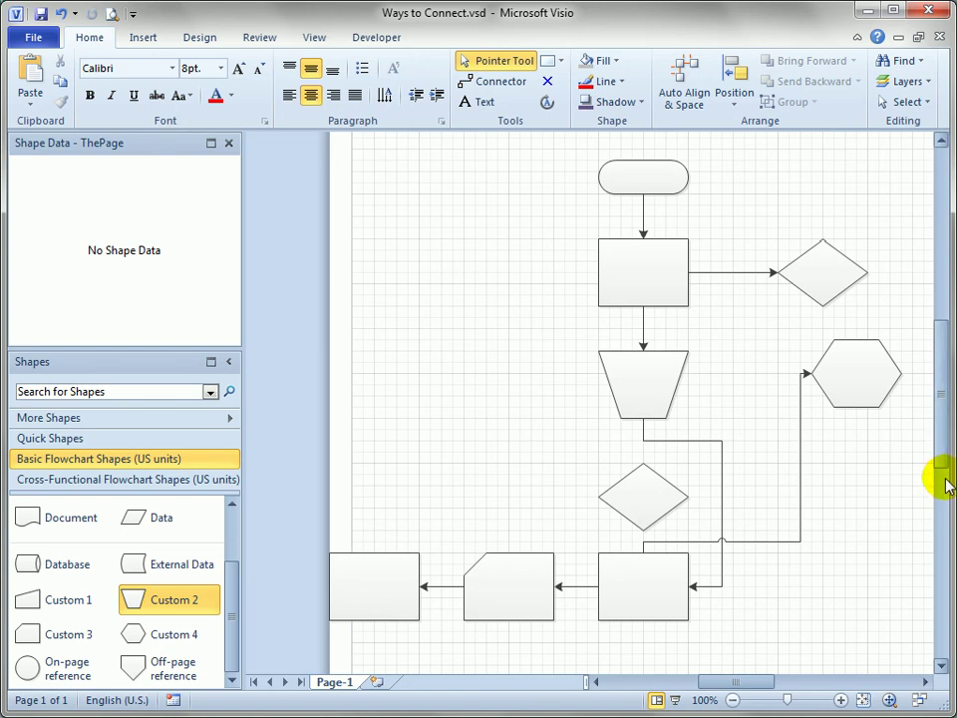
mouse_move(622, 248)
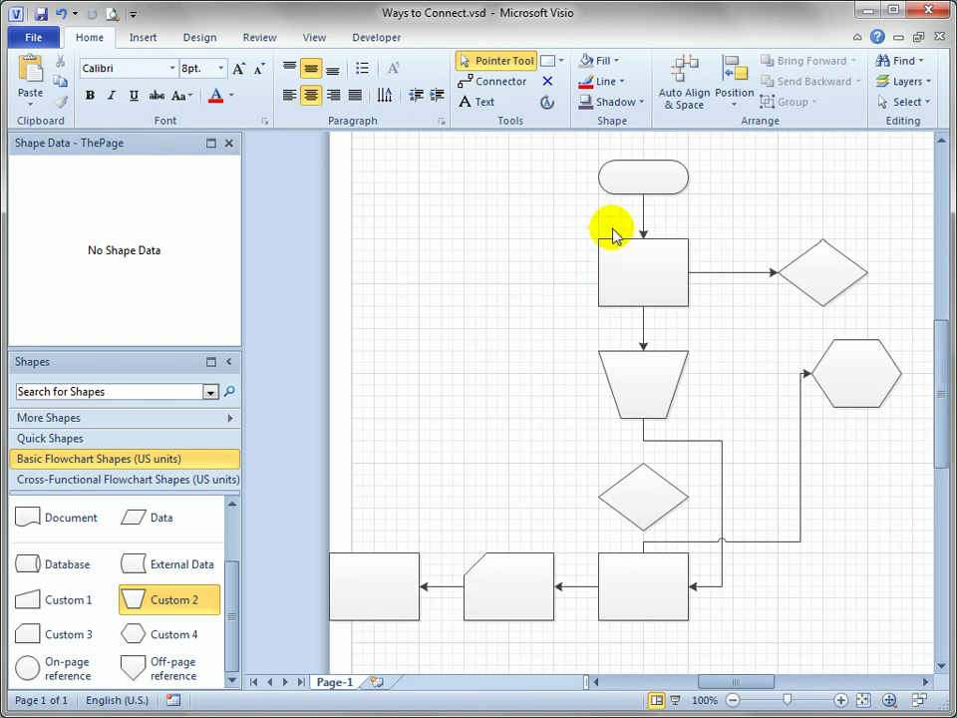
left_click(499, 84)
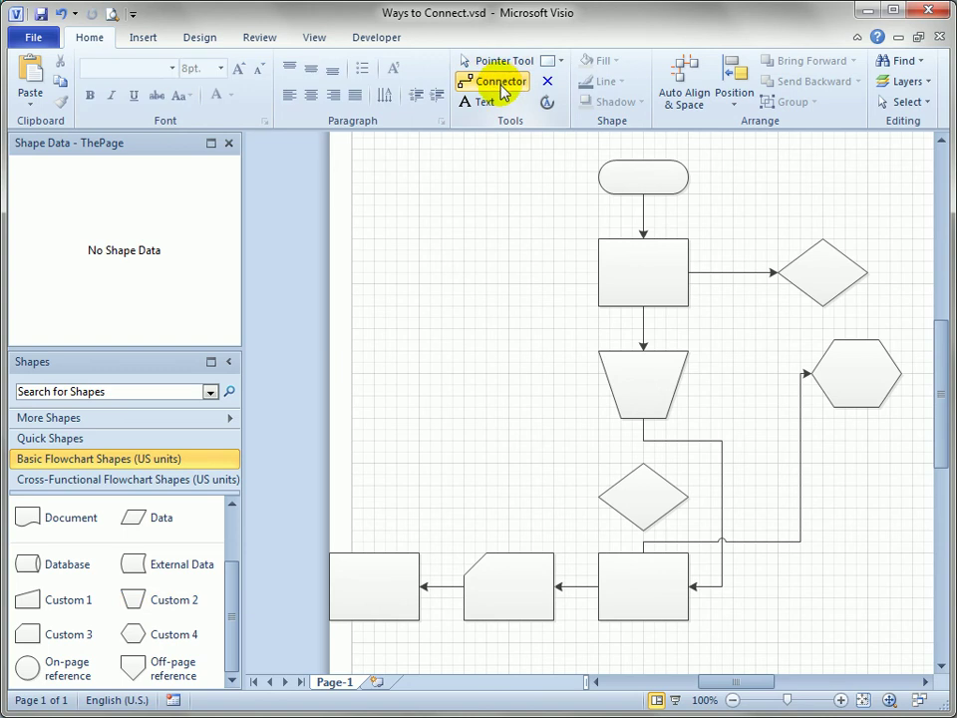
left_click(491, 60)
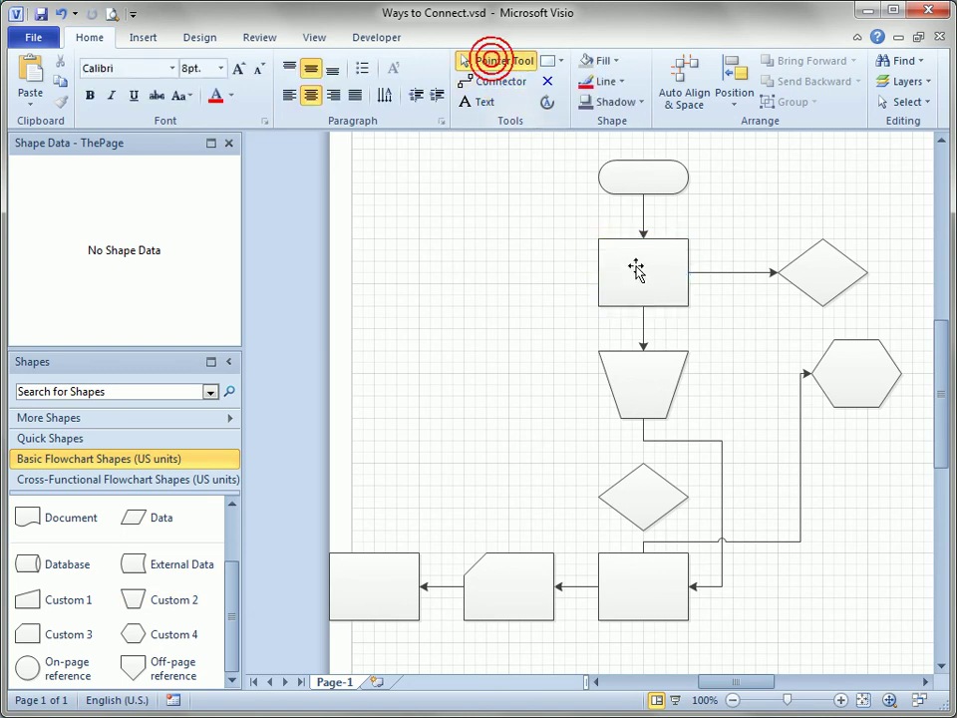
left_click(633, 273)
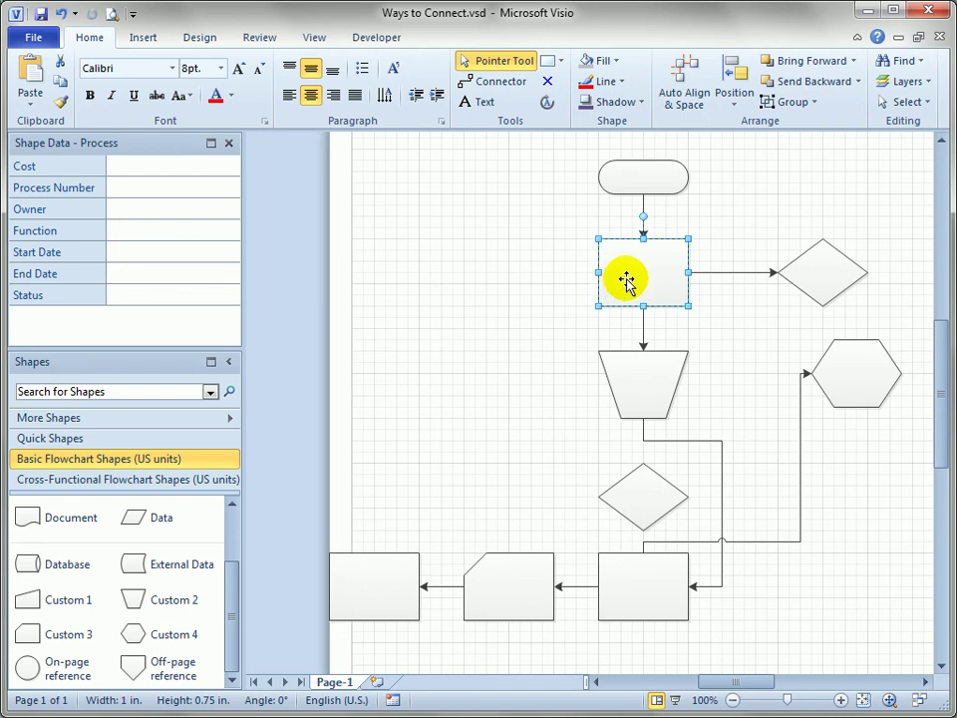
key("Escape")
mouse_move(582, 273)
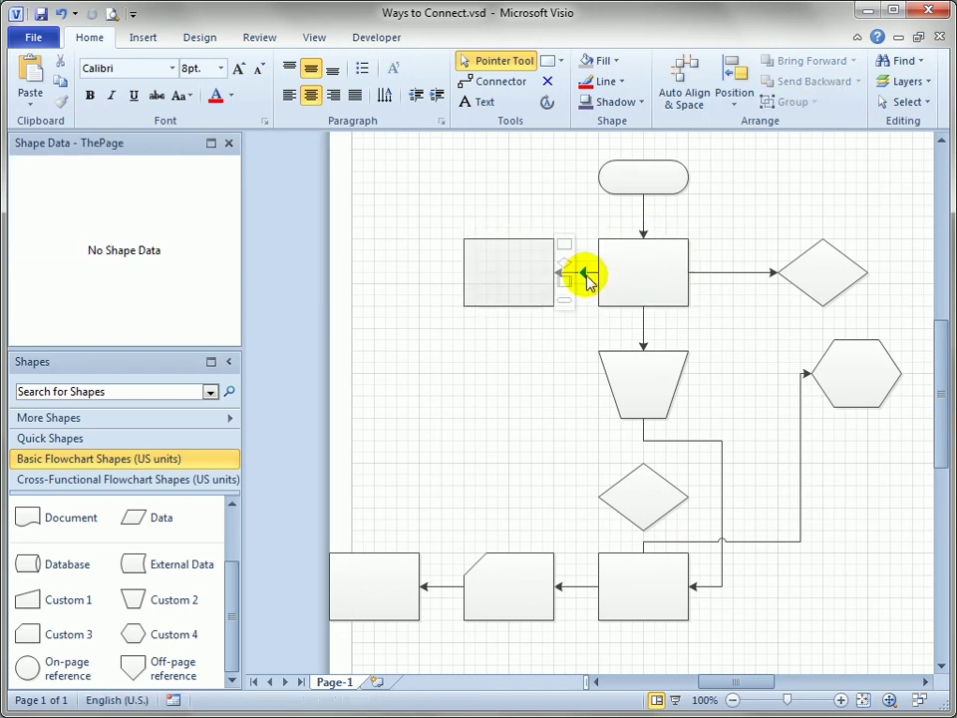